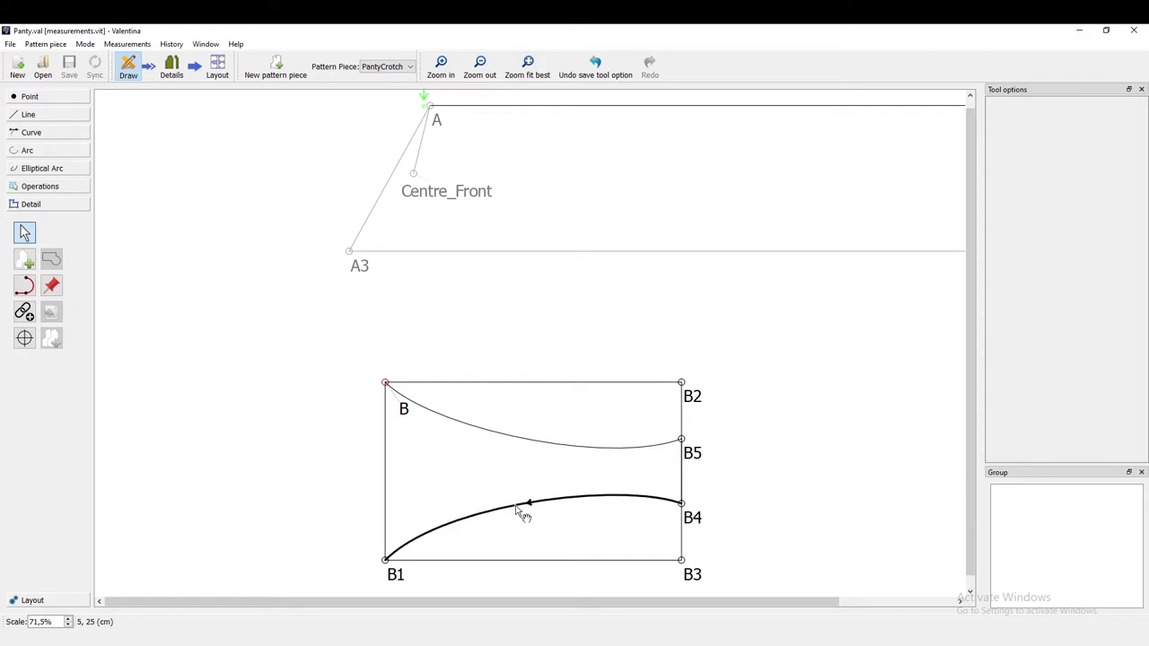
# Inspect the B4–B1 curve's control angle settings, leaving the curve unchanged
pyautogui.moveTo(522, 515)
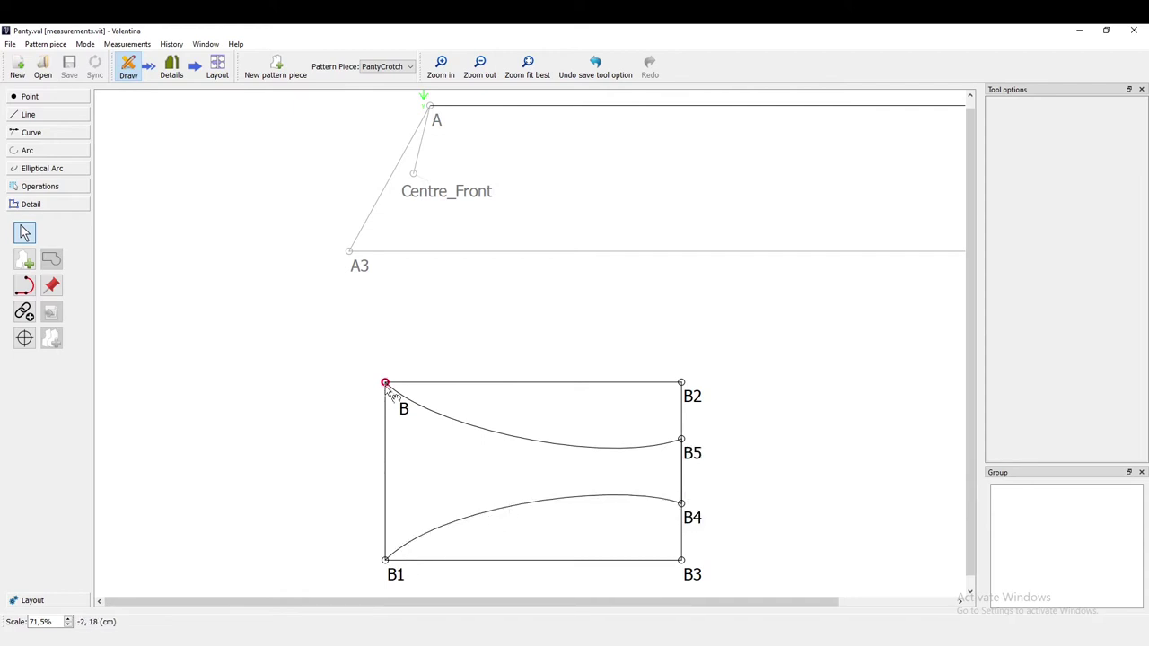
pyautogui.click(527, 511)
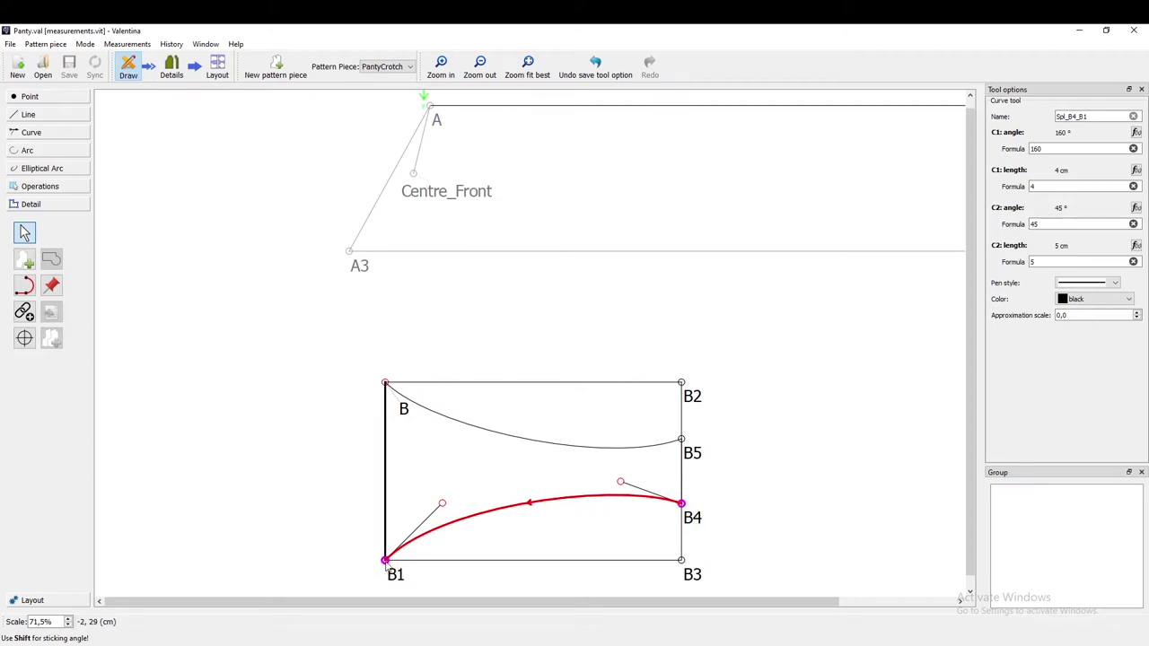
pyautogui.click(1047, 225)
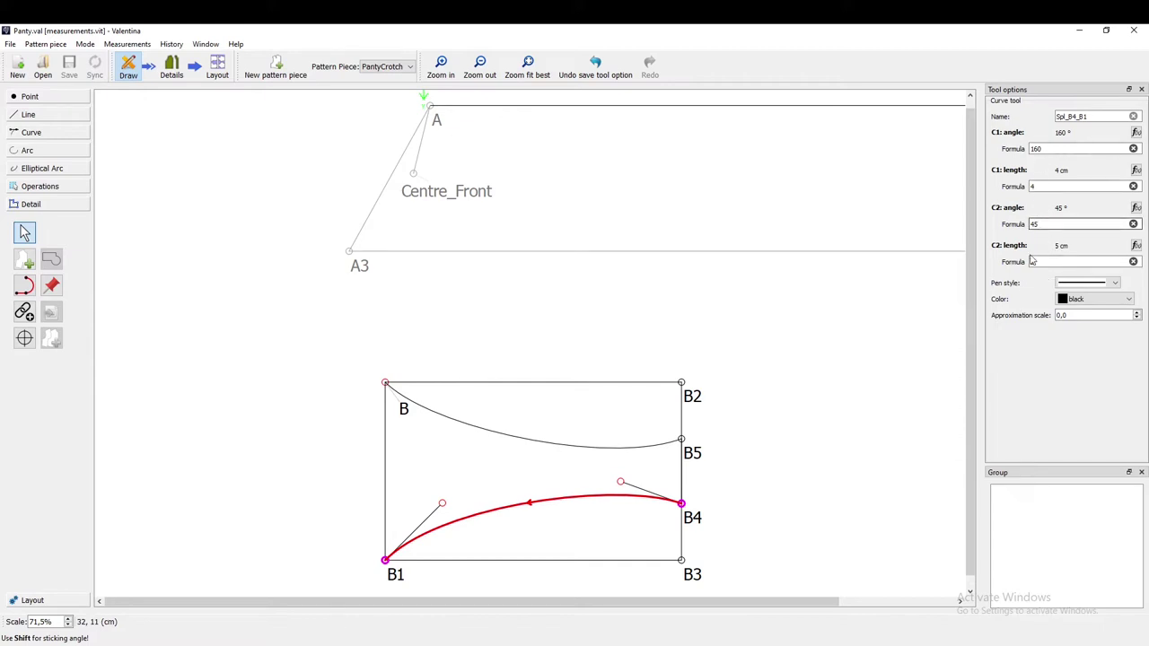
pyautogui.click(746, 473)
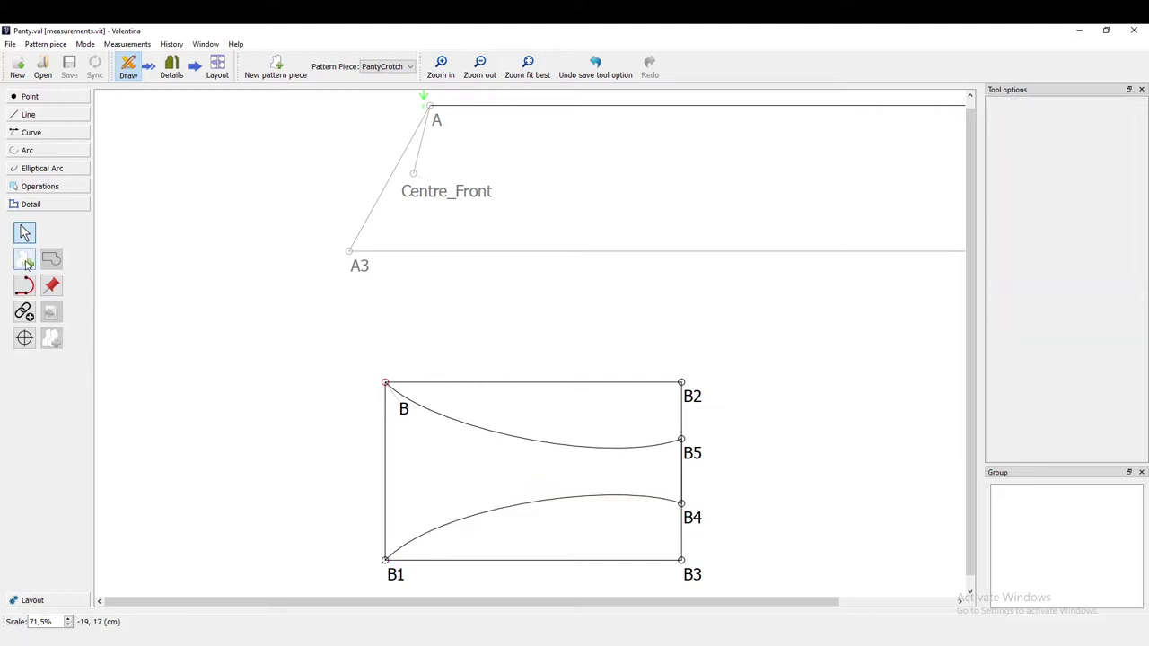
# Trace a new piece outline clockwise through B, curve B–B5, B5, B4, curve B4–B1 and B1
pyautogui.click(26, 260)
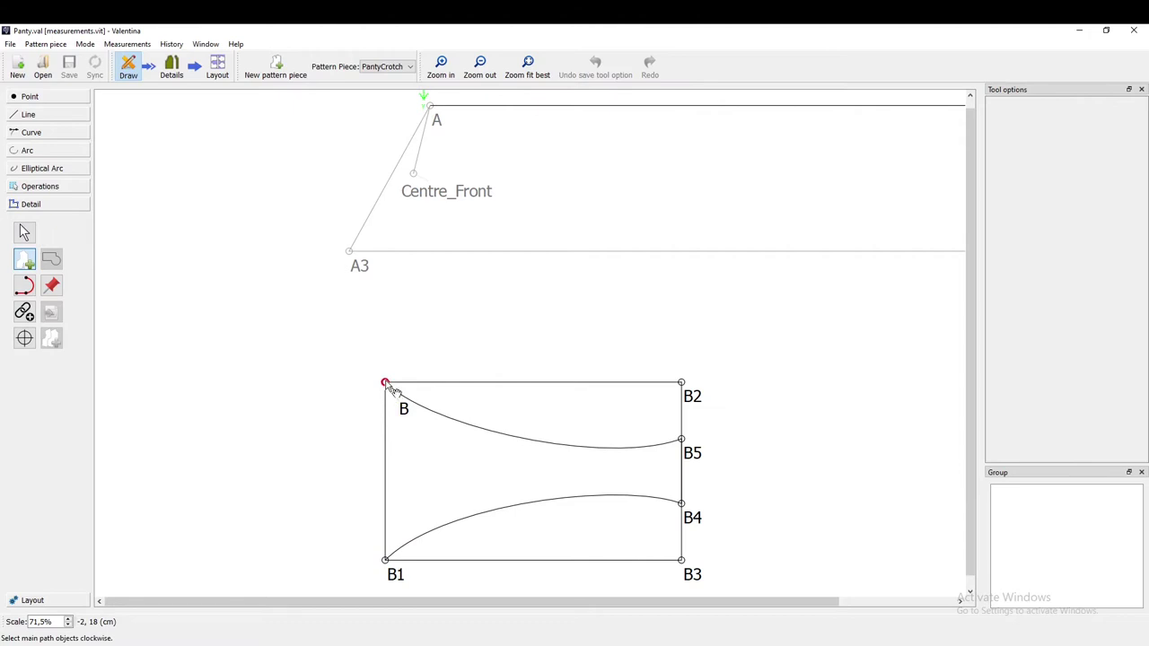
pyautogui.click(387, 386)
pyautogui.click(385, 383)
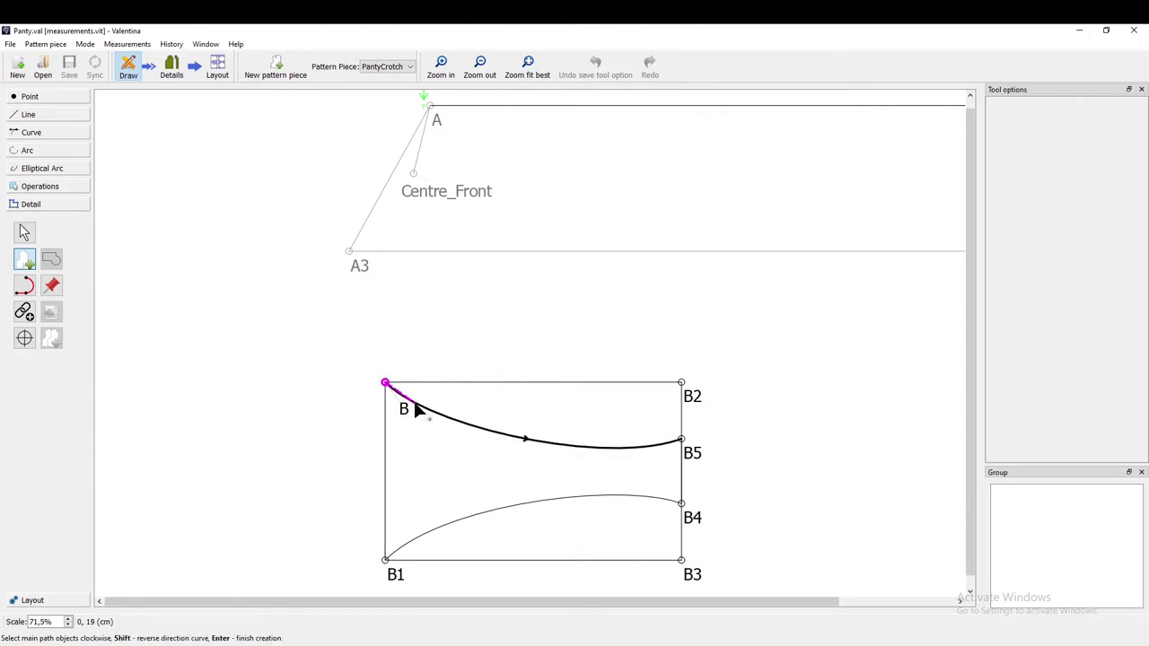
pyautogui.click(416, 404)
pyautogui.click(683, 441)
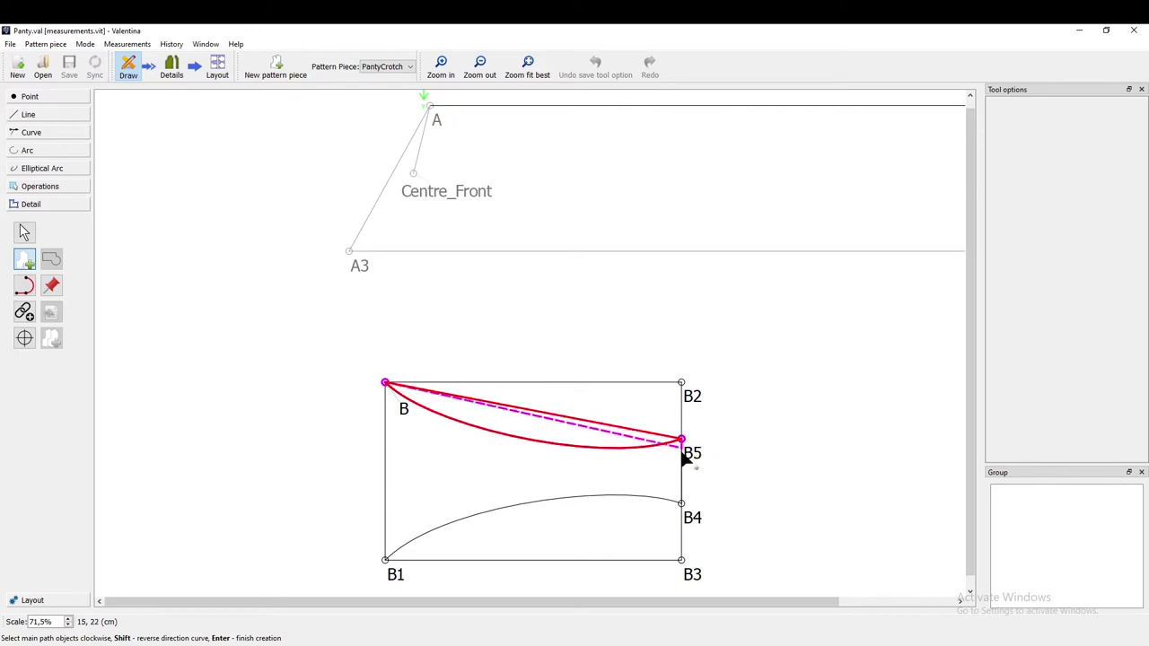
pyautogui.click(683, 506)
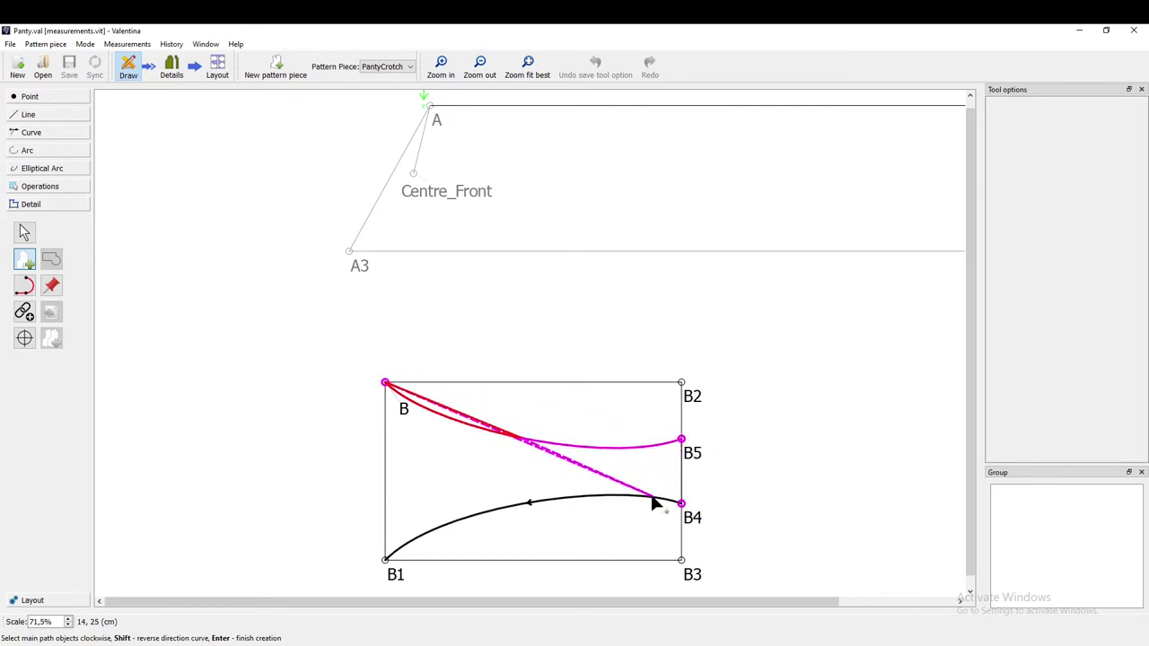
pyautogui.click(442, 535)
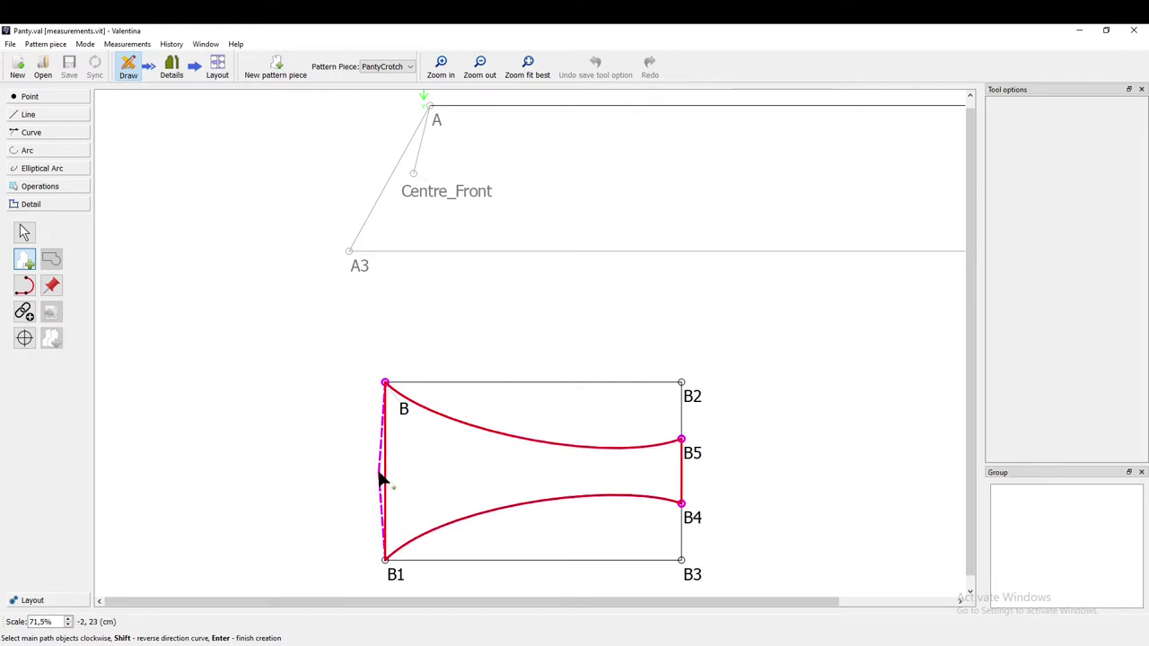
pyautogui.click(386, 562)
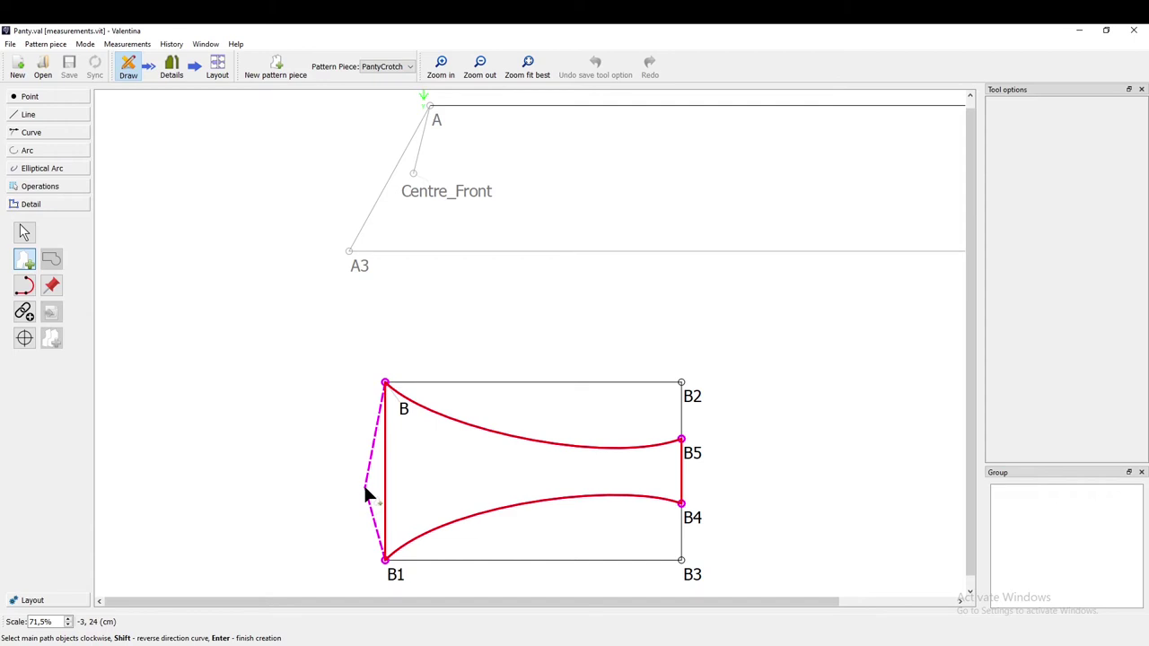
pyautogui.press('Return')
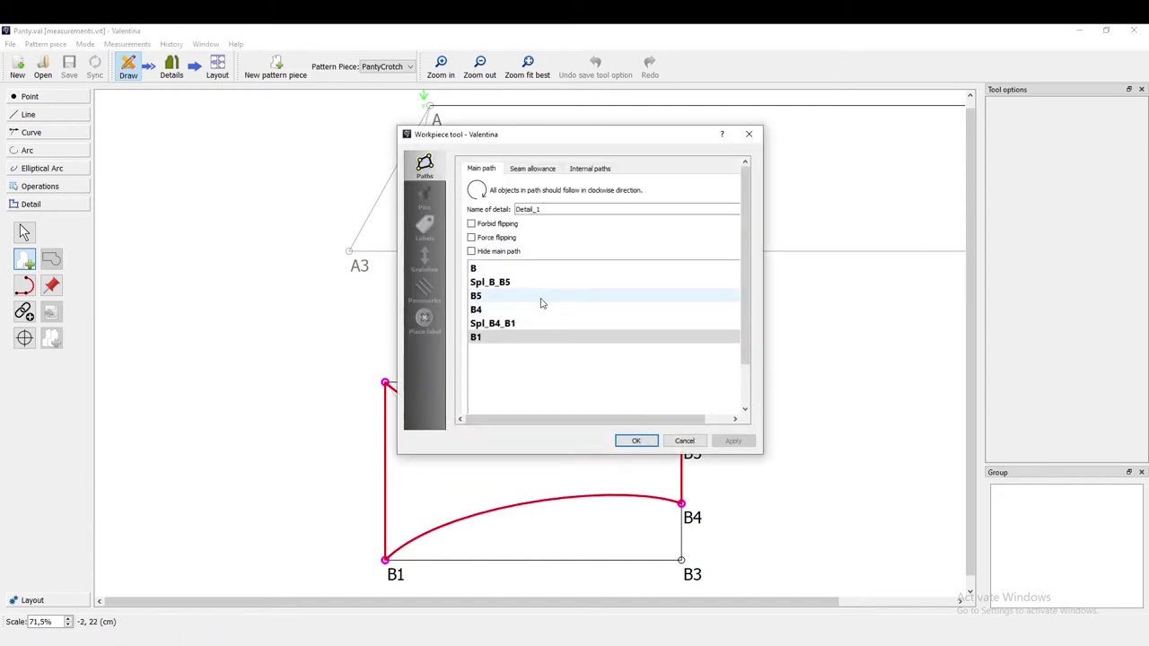
# Check the Spl_B_B5 and Spl_B4_B1 entries in Detail_1's main path
pyautogui.moveTo(508, 138); pyautogui.dragTo(799, 131)
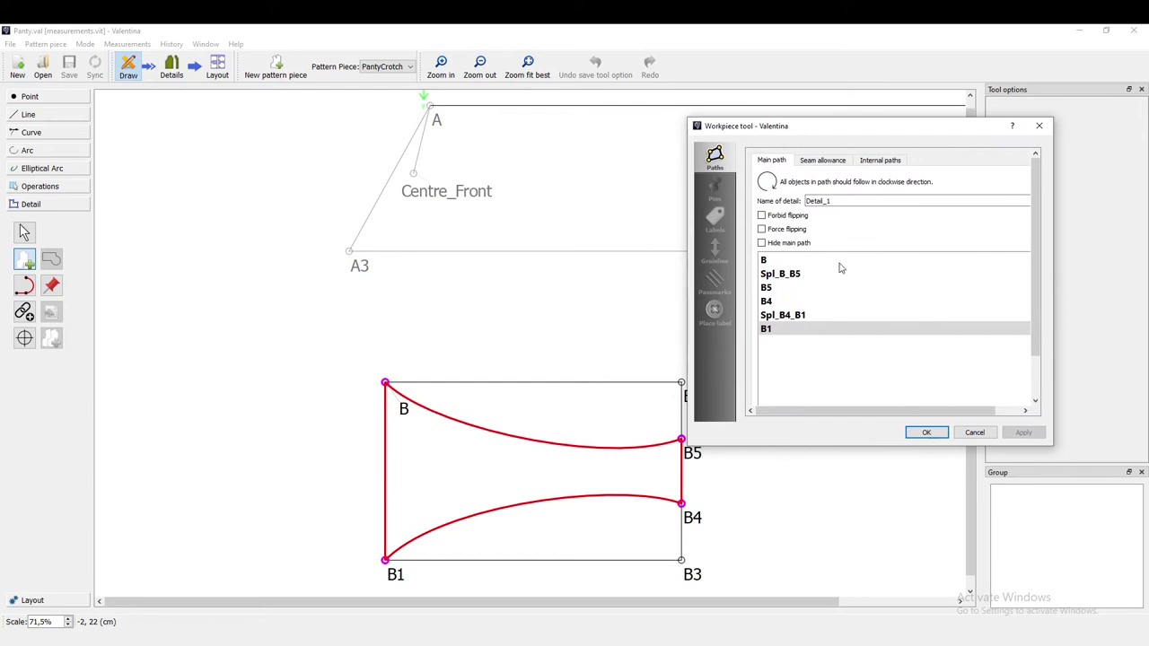
pyautogui.click(777, 275)
pyautogui.click(786, 315)
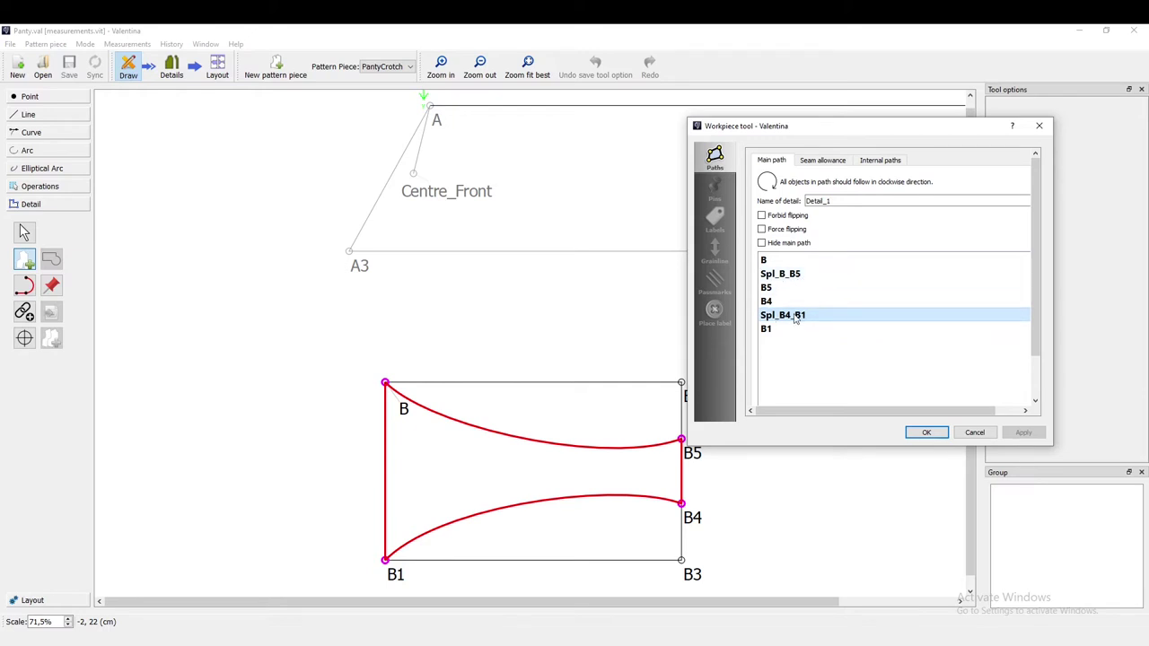
# Create the Detail_1 piece and, in Details mode, move it up under piece A
pyautogui.click(927, 432)
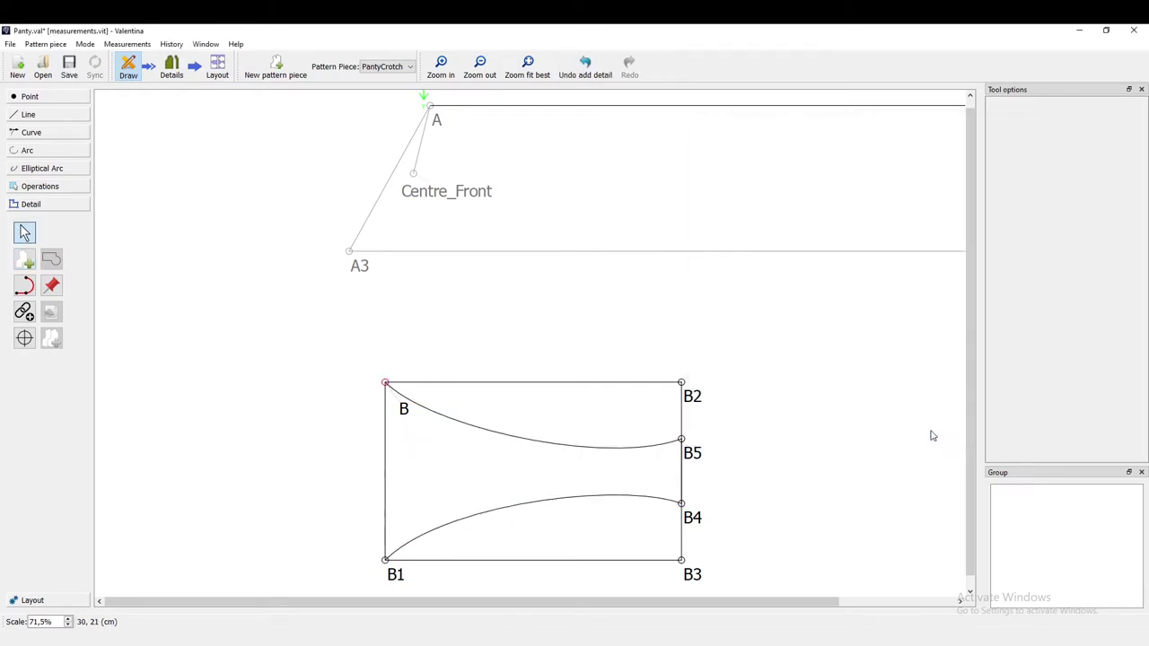
pyautogui.click(171, 68)
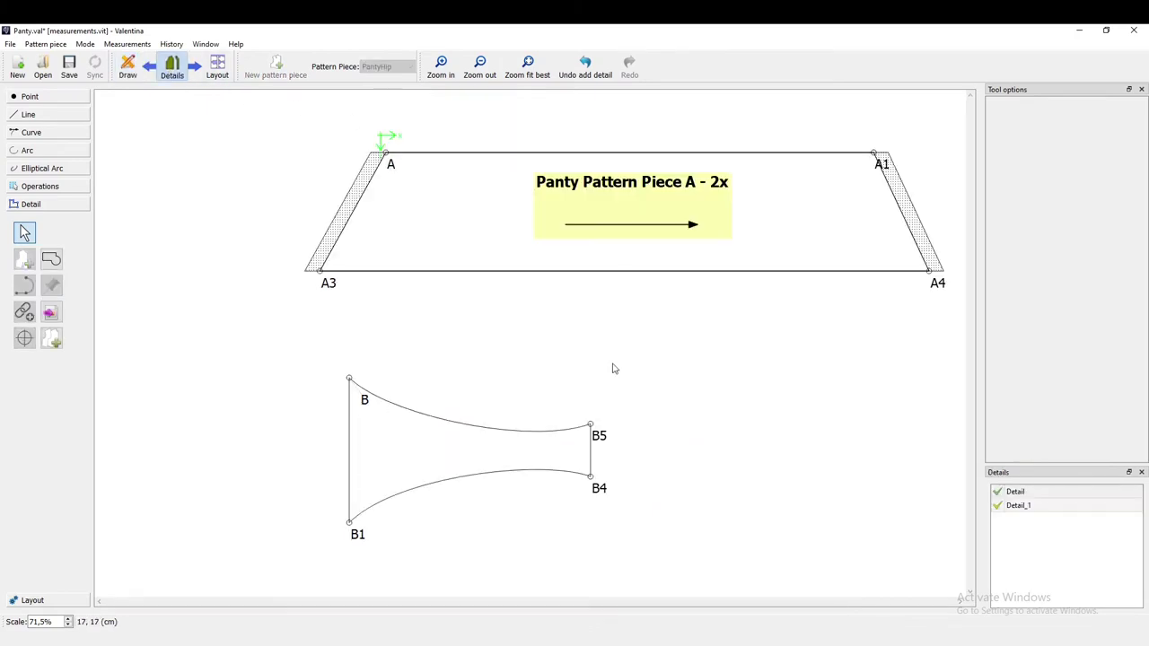
pyautogui.moveTo(470, 454); pyautogui.dragTo(469, 420)
# Turn on the 1 cm seam allowance in the crotch piece's Options
pyautogui.rightClick(487, 409)
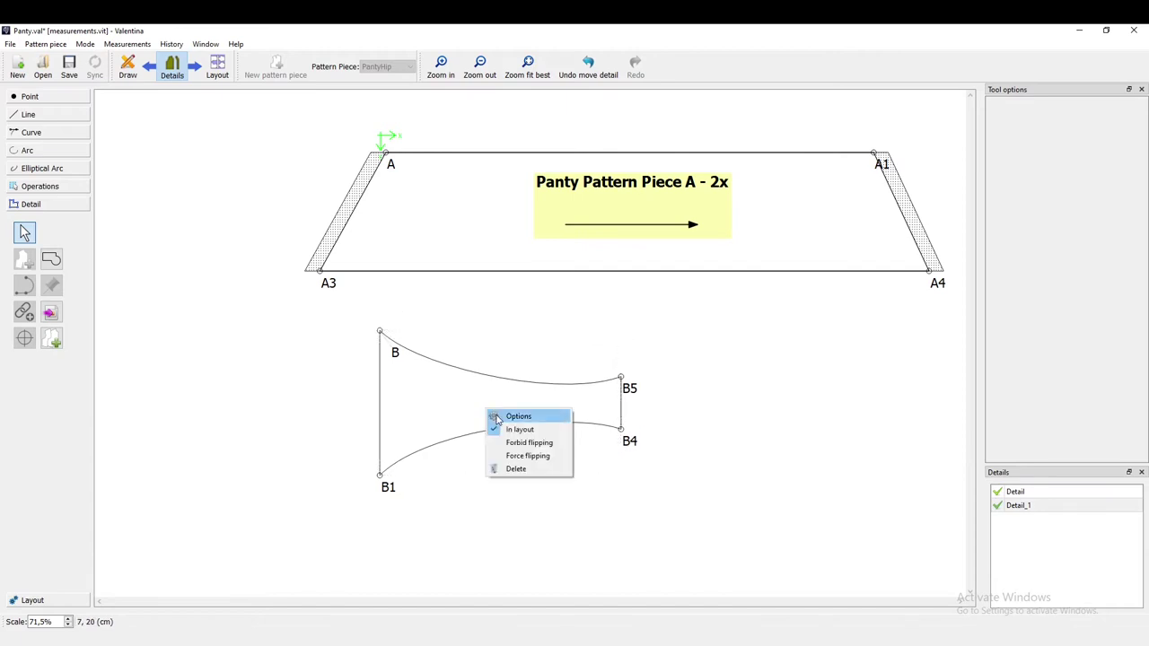
pyautogui.click(496, 414)
pyautogui.moveTo(519, 138); pyautogui.dragTo(746, 156)
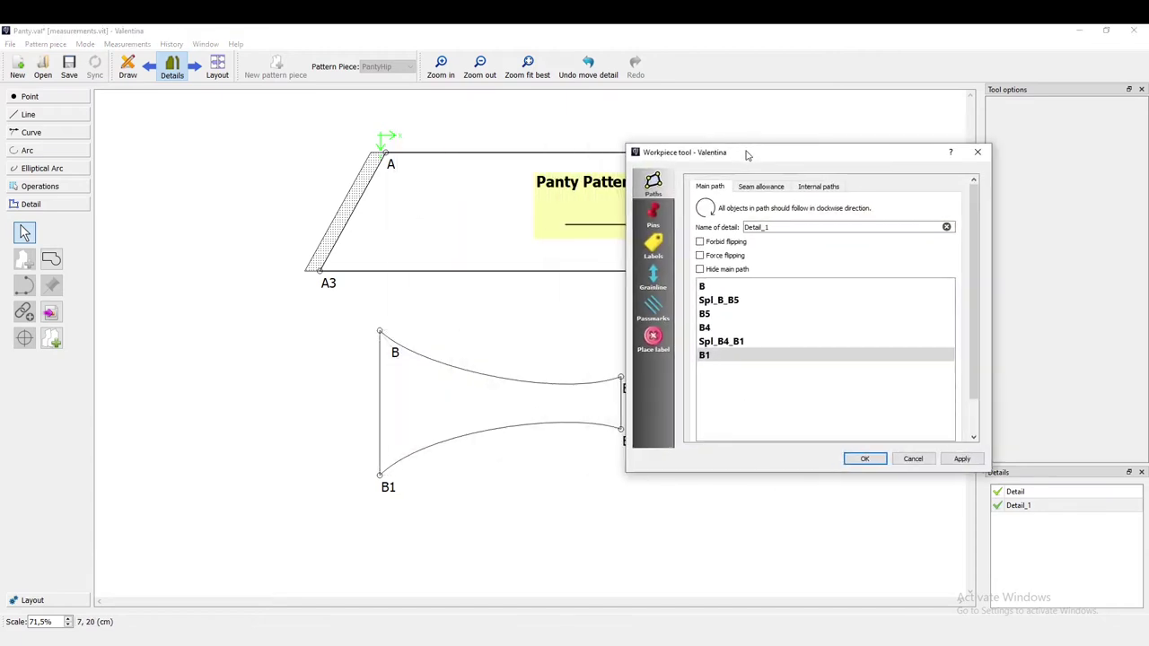
pyautogui.click(759, 188)
pyautogui.click(728, 210)
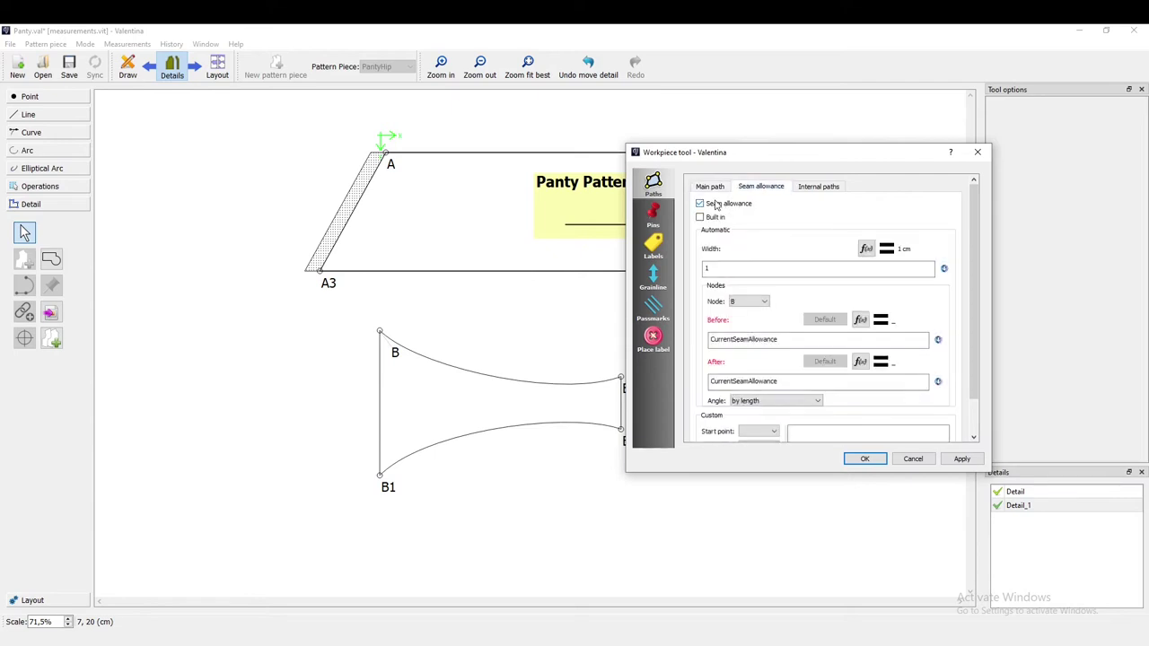
pyautogui.click(962, 461)
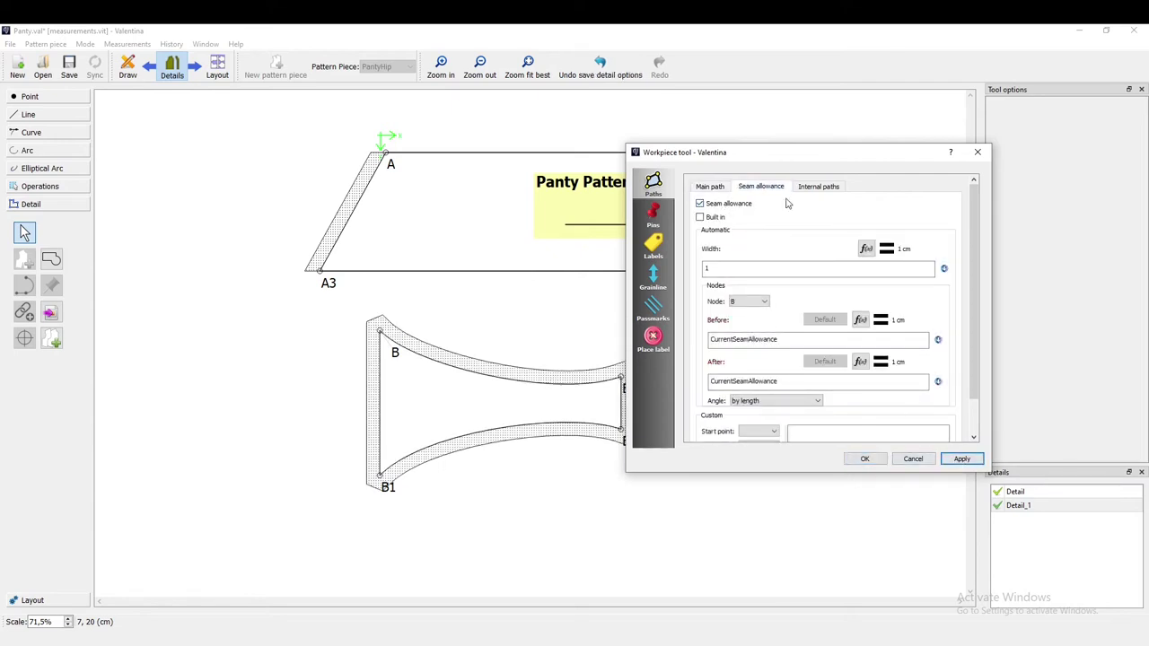
pyautogui.moveTo(790, 155)
pyautogui.mouseDown()
pyautogui.moveTo(379, 332)
pyautogui.moveTo(248, 258)
pyautogui.moveTo(764, 213)
pyautogui.moveTo(812, 173)
pyautogui.mouseUp()
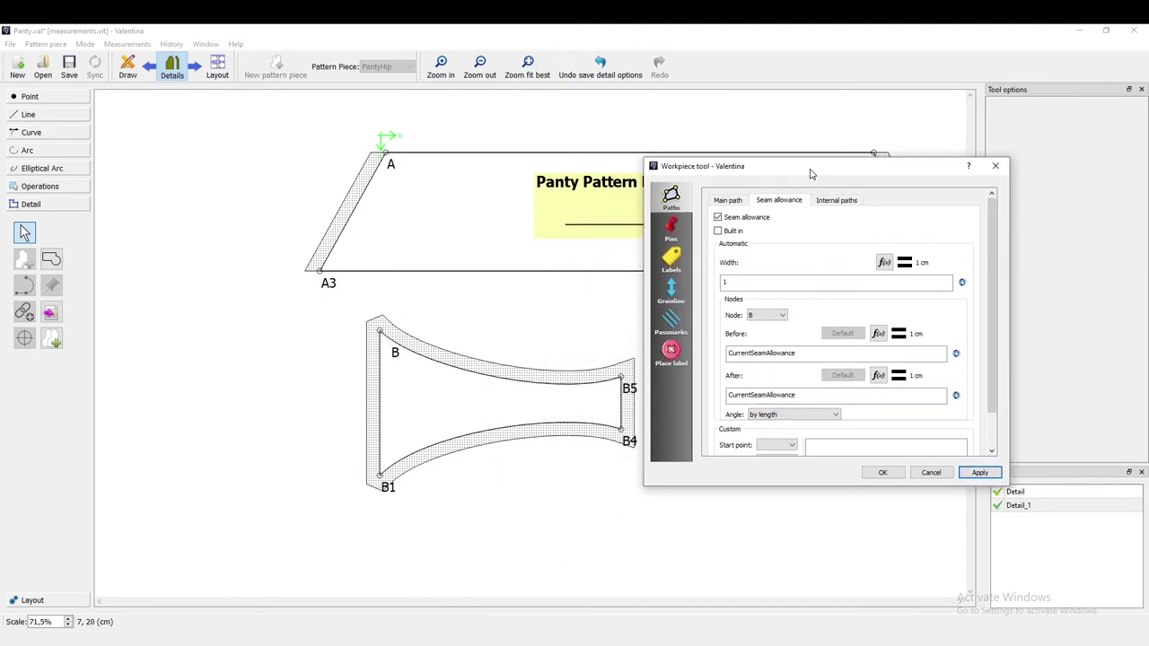
# Set the allowance after node B and before node B5 to 0 along the top curve
pyautogui.click(770, 317)
pyautogui.click(770, 324)
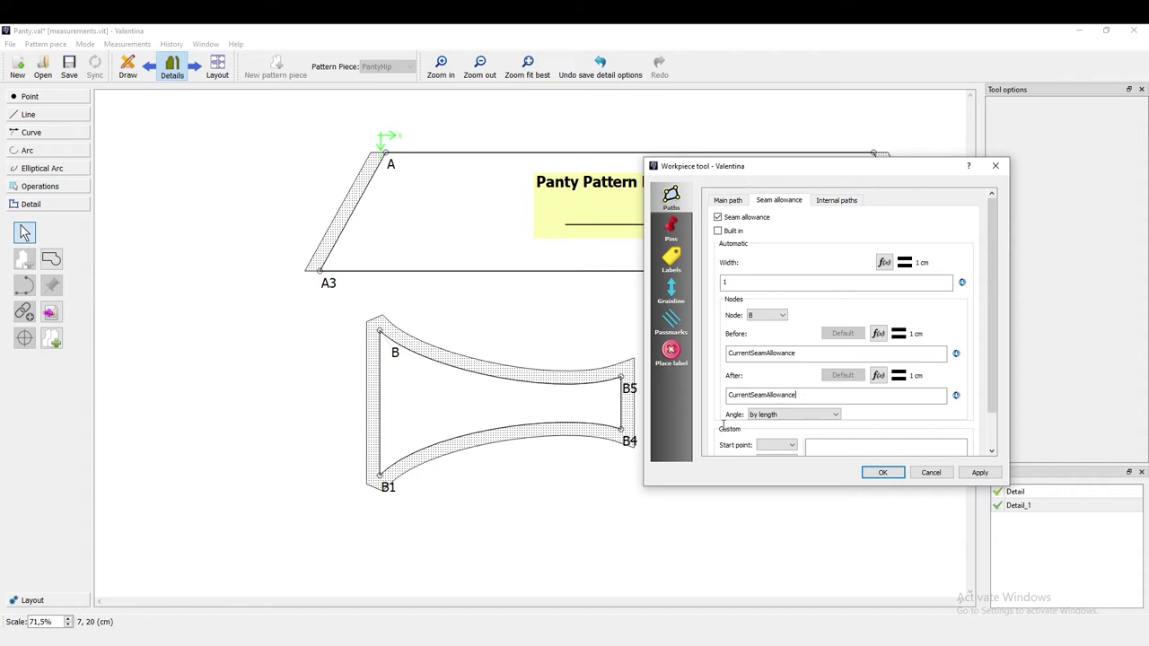
pyautogui.doubleClick(703, 397)
pyautogui.write('0')
pyautogui.click(980, 474)
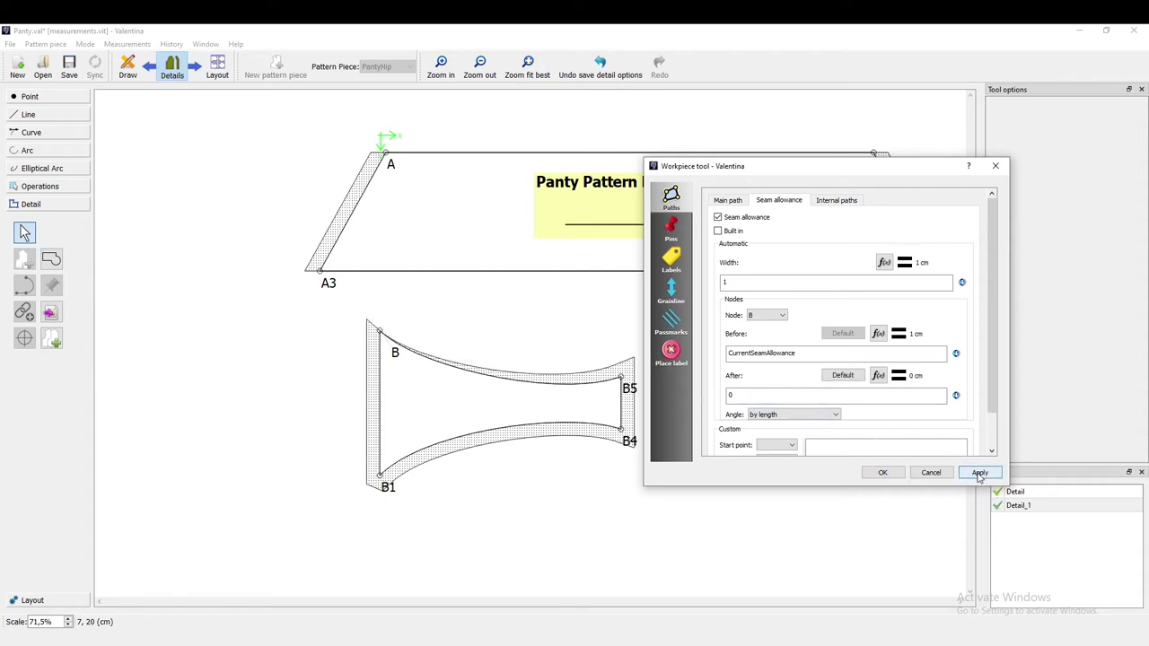
pyautogui.click(763, 316)
pyautogui.click(766, 337)
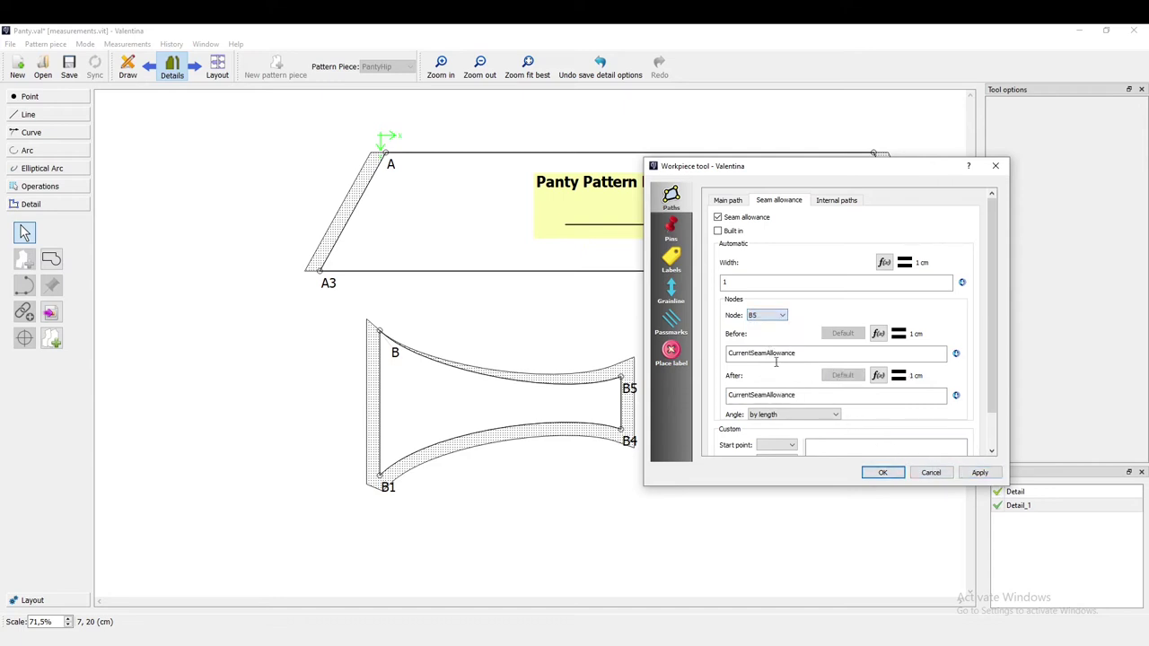
pyautogui.doubleClick(724, 352)
pyautogui.write('0')
pyautogui.click(977, 473)
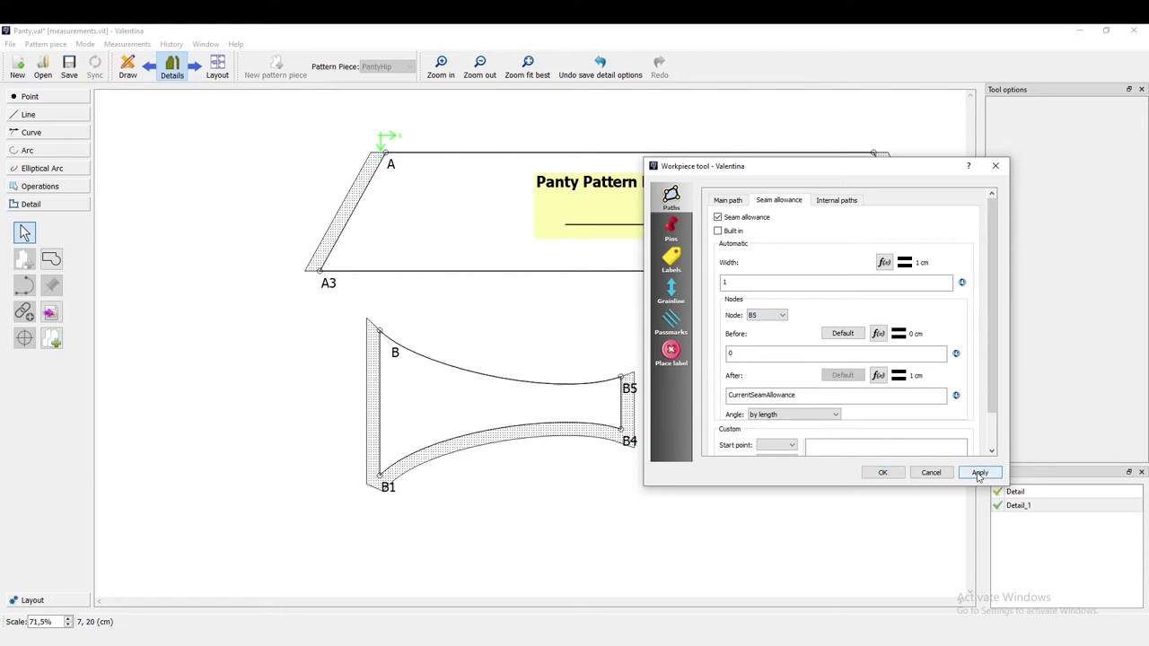
# Set the allowance after node B4 and before node B1 to 0 along the bottom curve
pyautogui.click(770, 316)
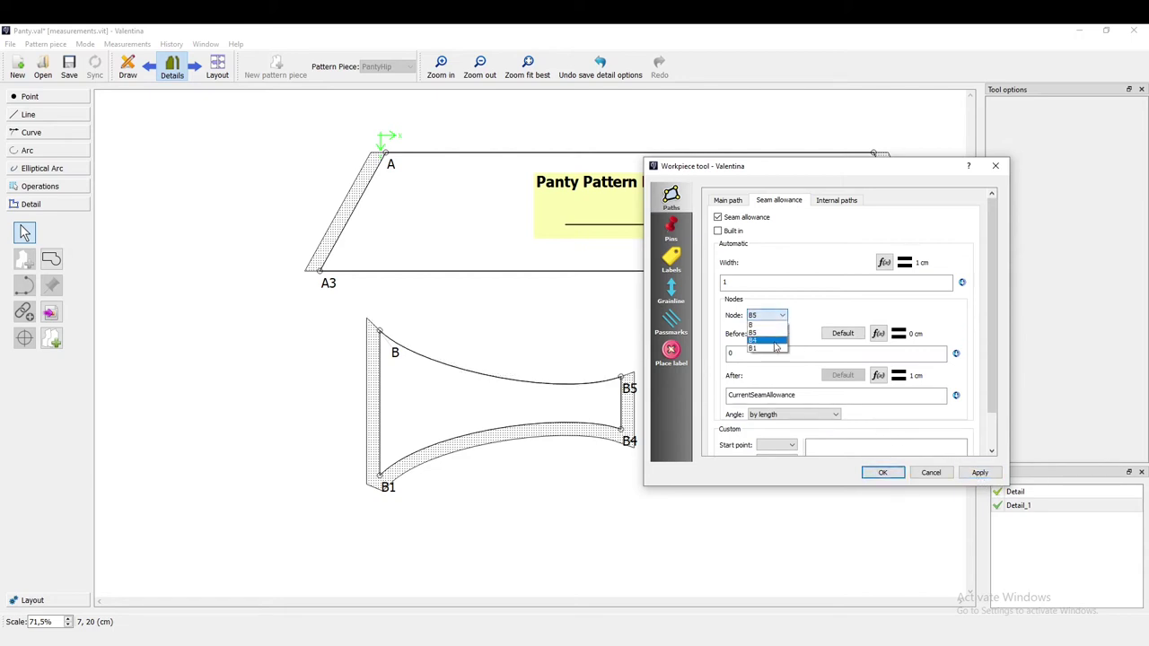
pyautogui.click(776, 341)
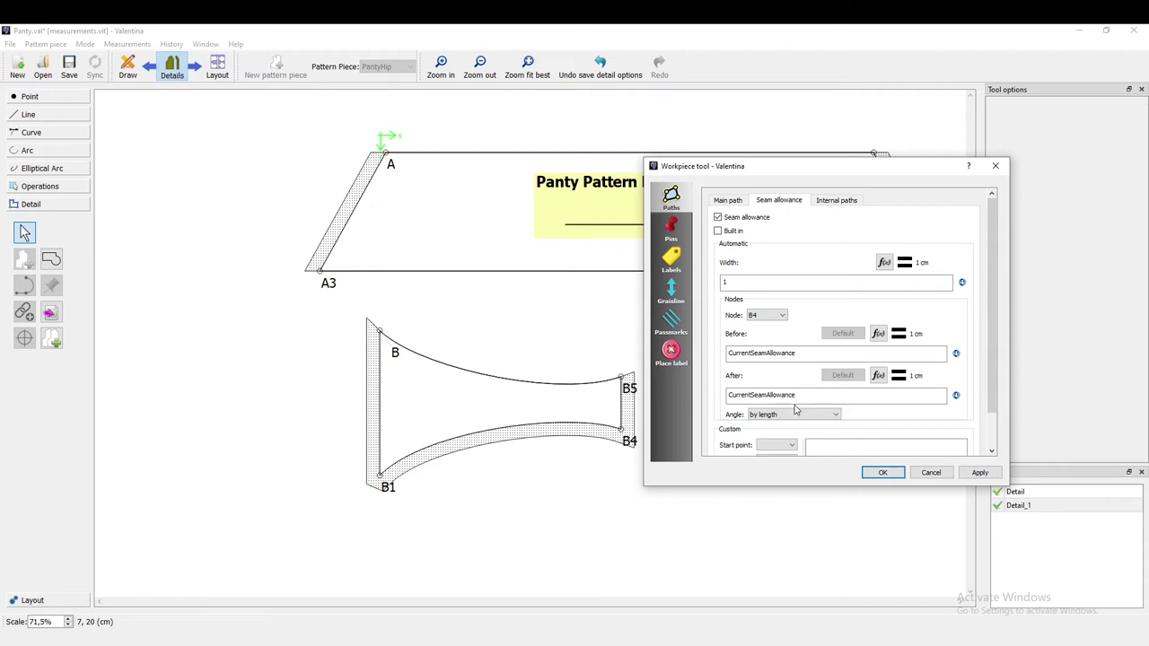
pyautogui.doubleClick(804, 398)
pyautogui.write('0')
pyautogui.click(980, 472)
pyautogui.click(768, 315)
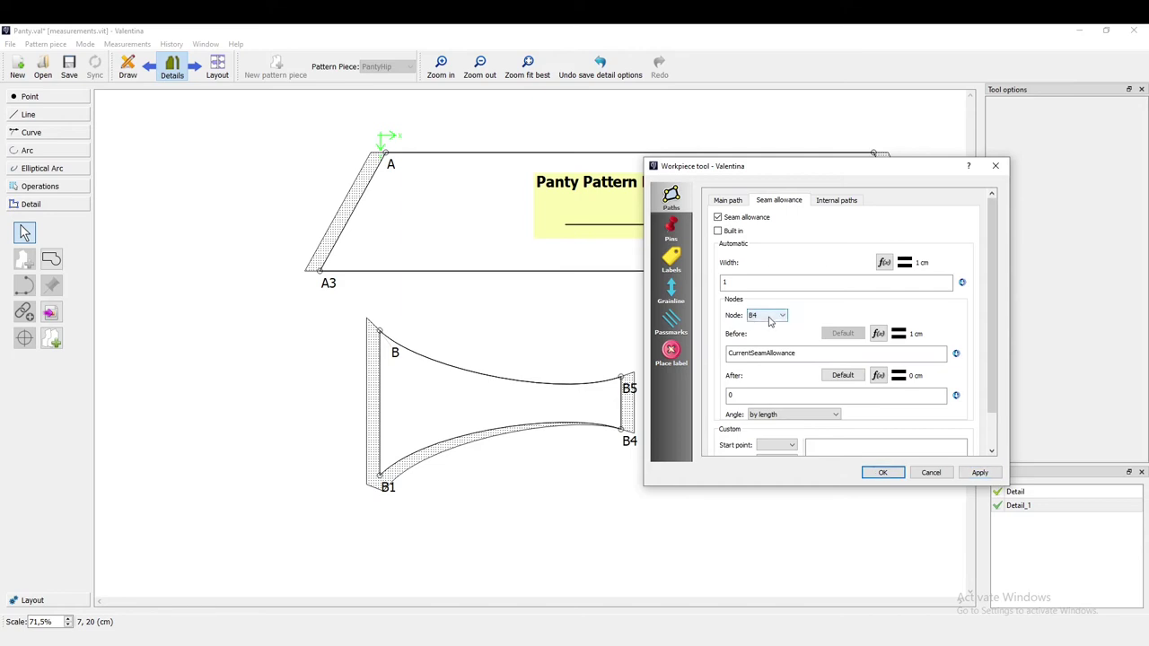
pyautogui.click(768, 353)
pyautogui.click(767, 315)
pyautogui.click(768, 346)
pyautogui.doubleClick(809, 354)
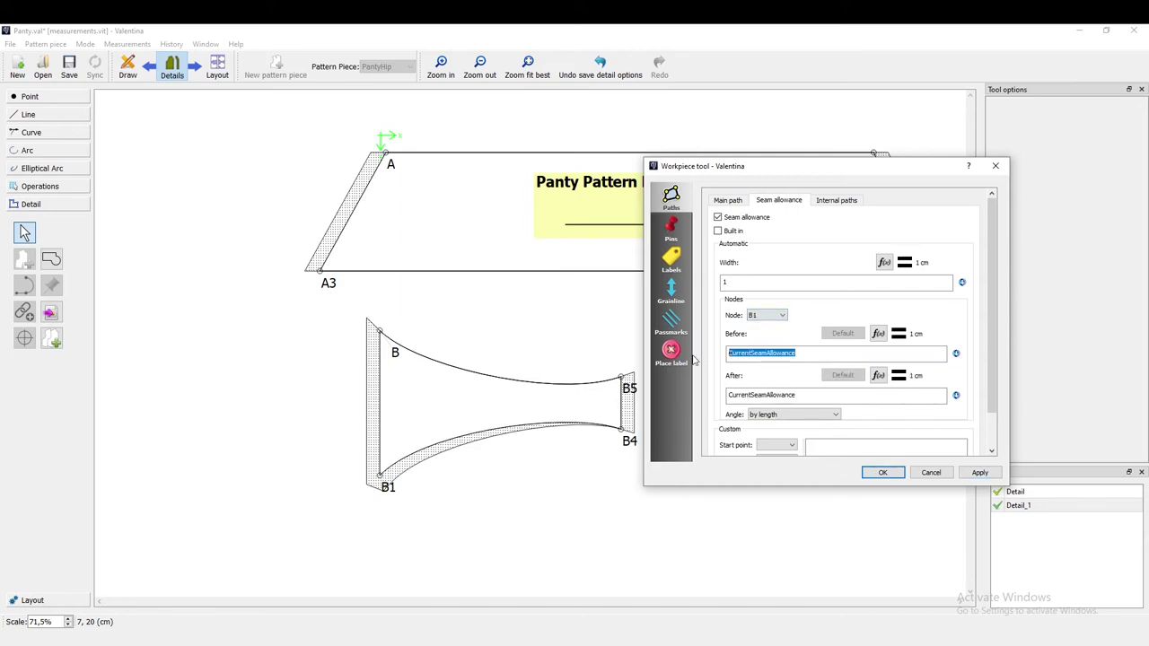
pyautogui.write('0')
pyautogui.click(979, 472)
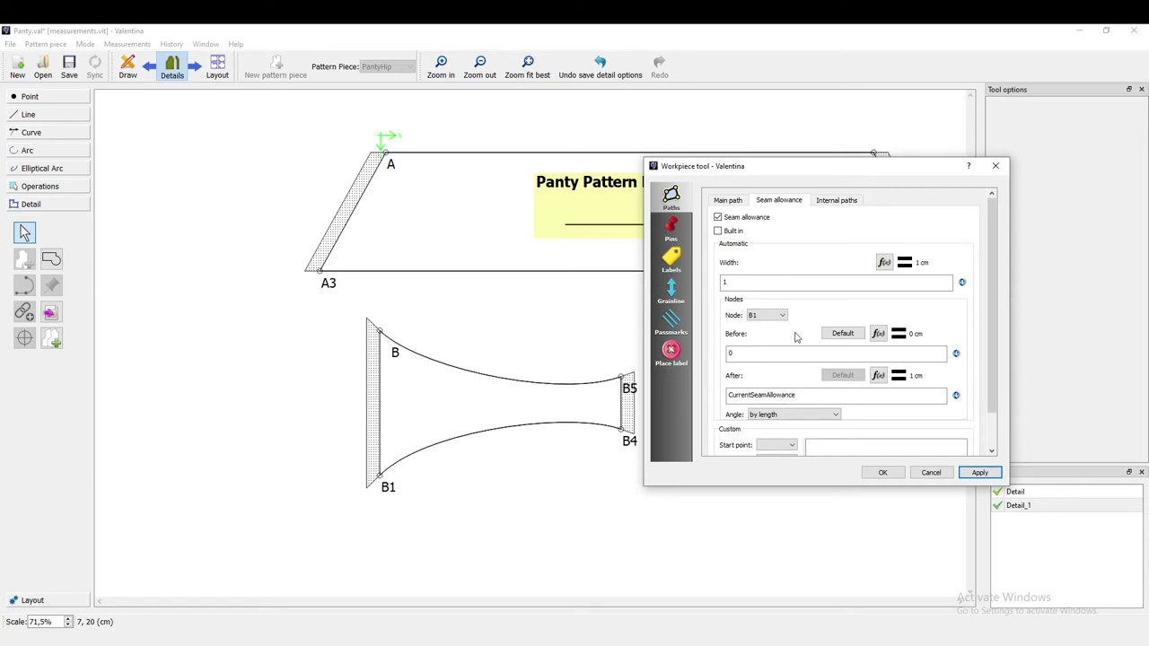
# Set node B's seam allowance corner angle to first edge symmetry
pyautogui.click(769, 315)
pyautogui.click(759, 325)
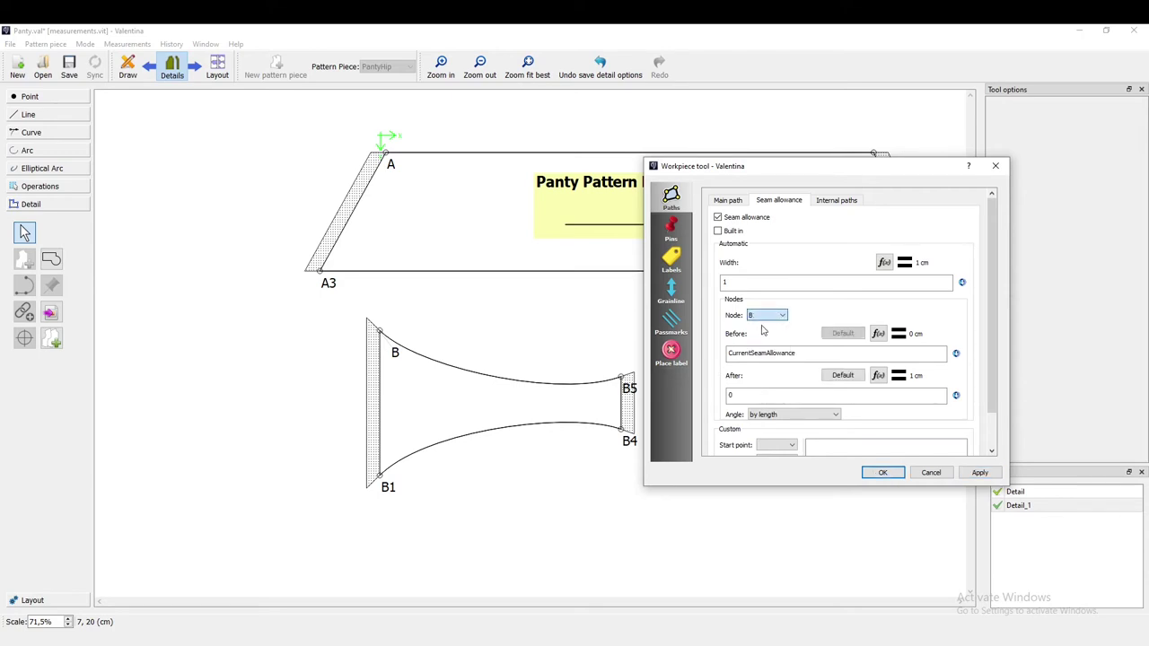
pyautogui.scroll(-1, 783, 371)
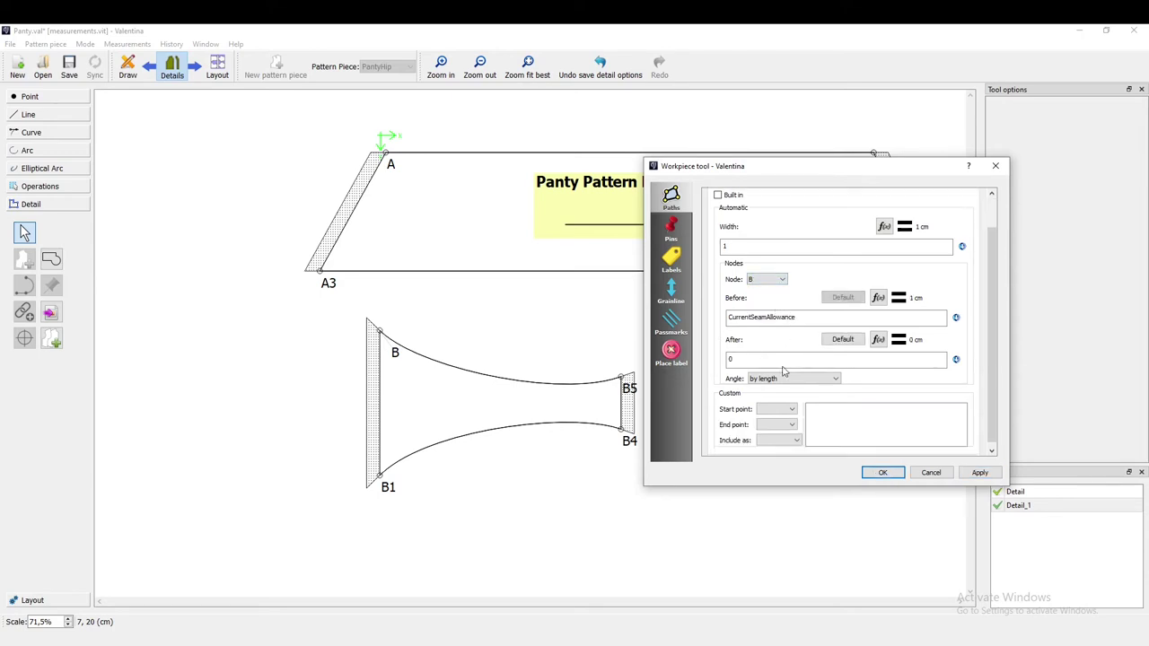
pyautogui.click(793, 378)
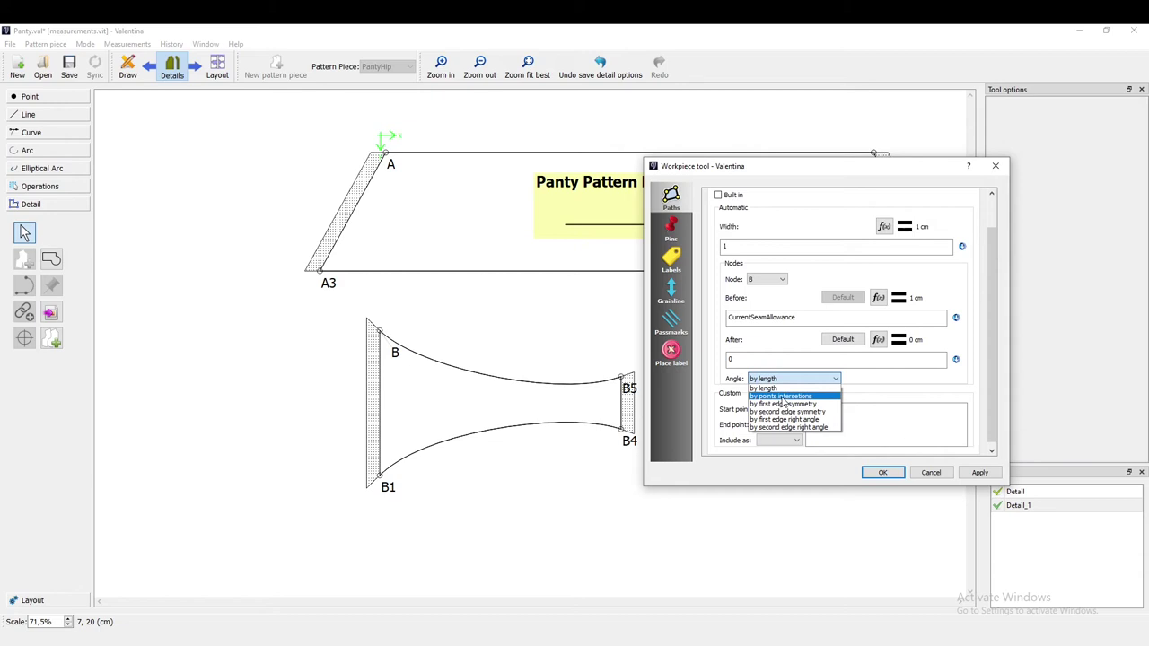
pyautogui.click(782, 397)
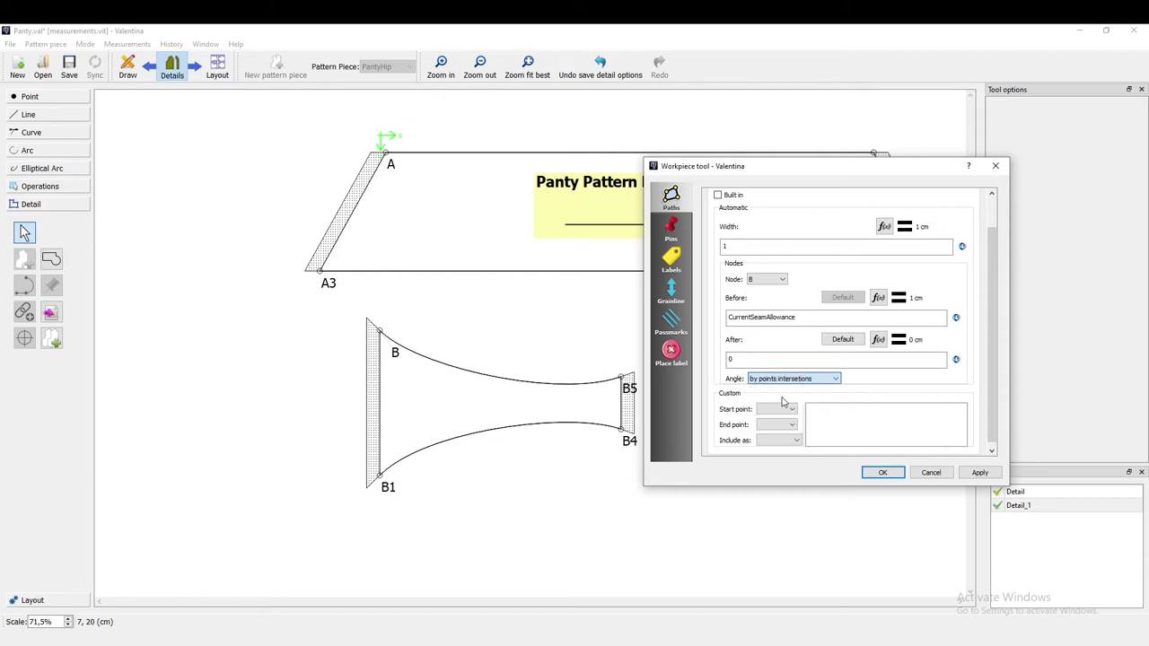
pyautogui.click(979, 476)
pyautogui.click(794, 378)
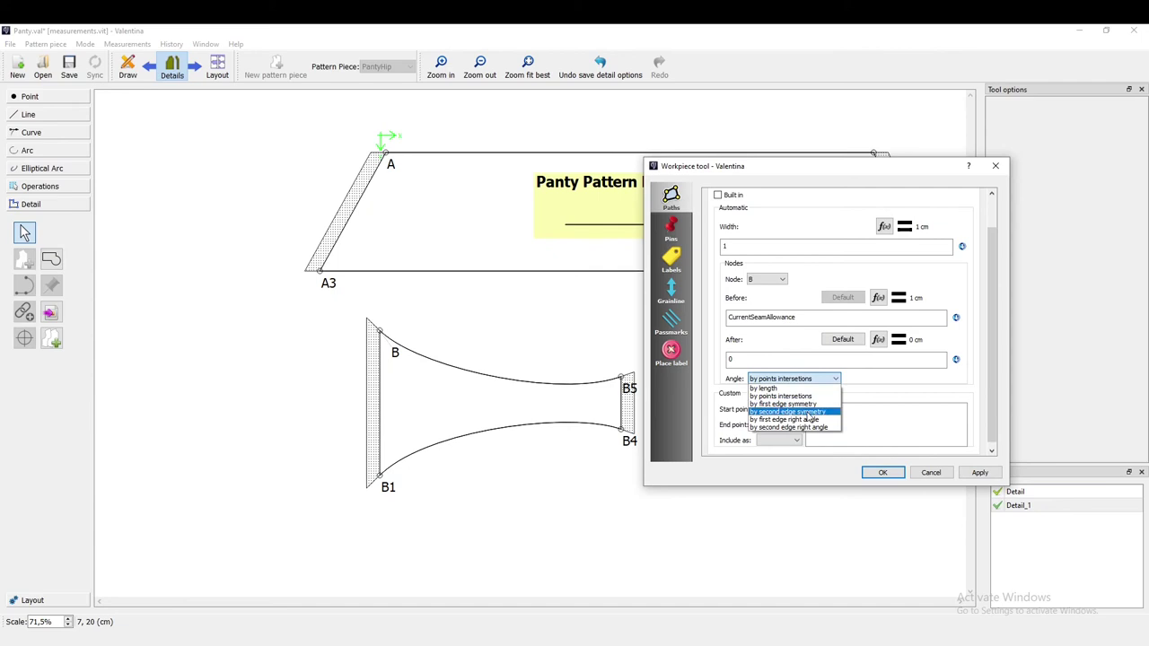
pyautogui.click(784, 404)
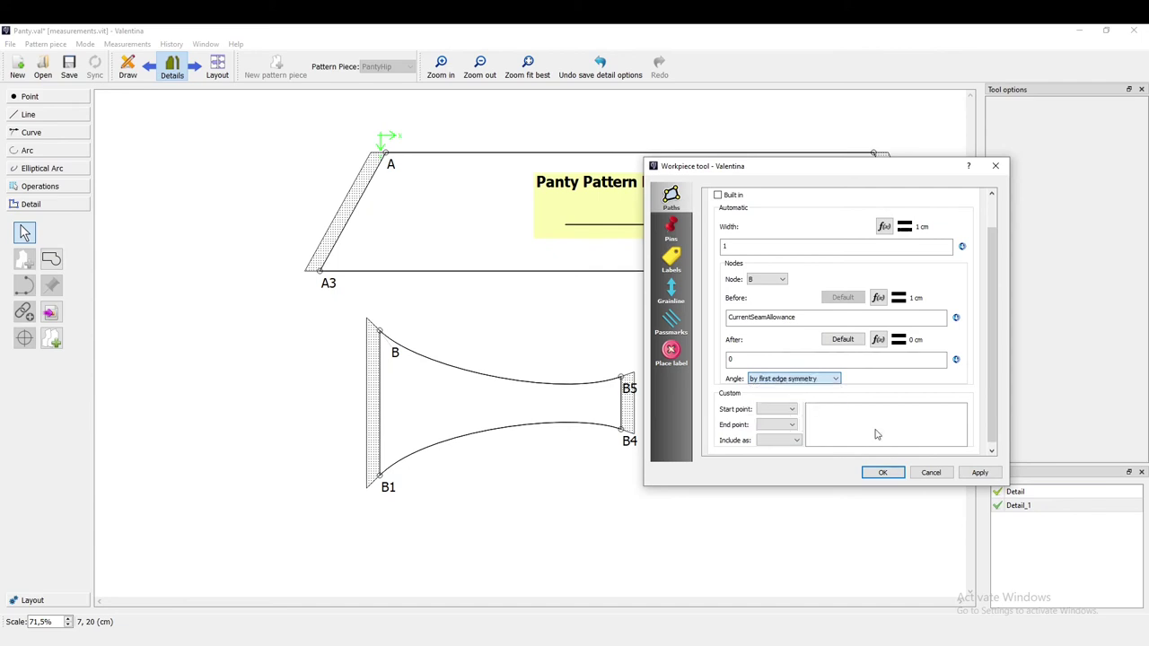
pyautogui.click(980, 473)
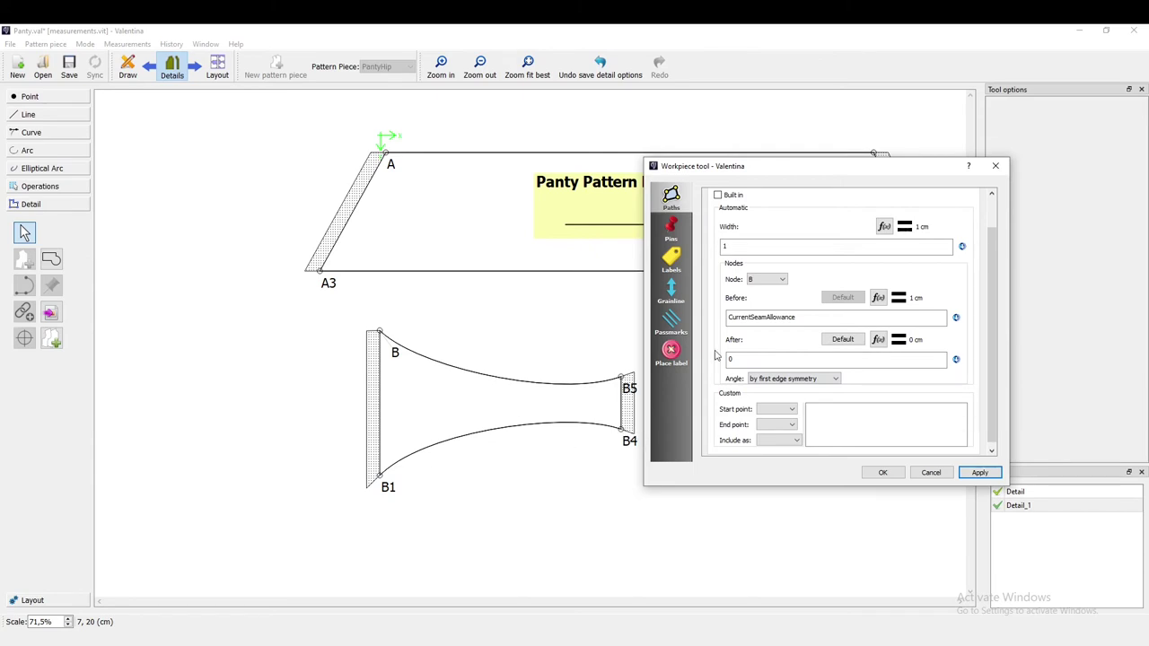
# Set node B1's corner angle to second edge symmetry
pyautogui.click(767, 279)
pyautogui.click(764, 315)
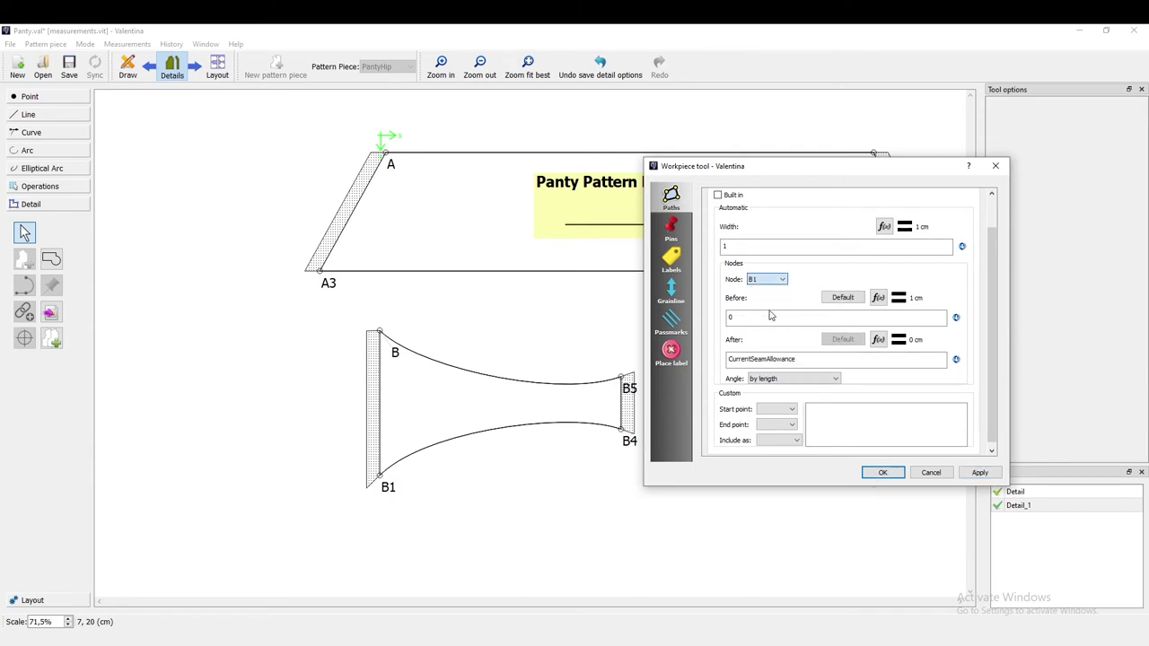
pyautogui.click(786, 379)
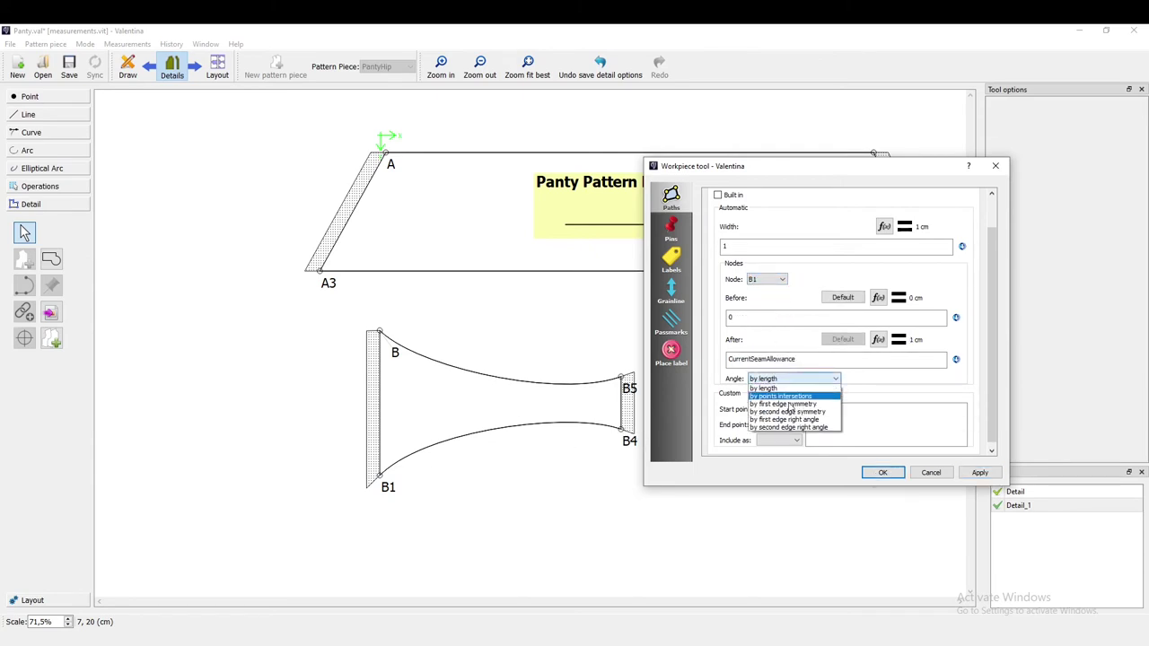
pyautogui.click(790, 412)
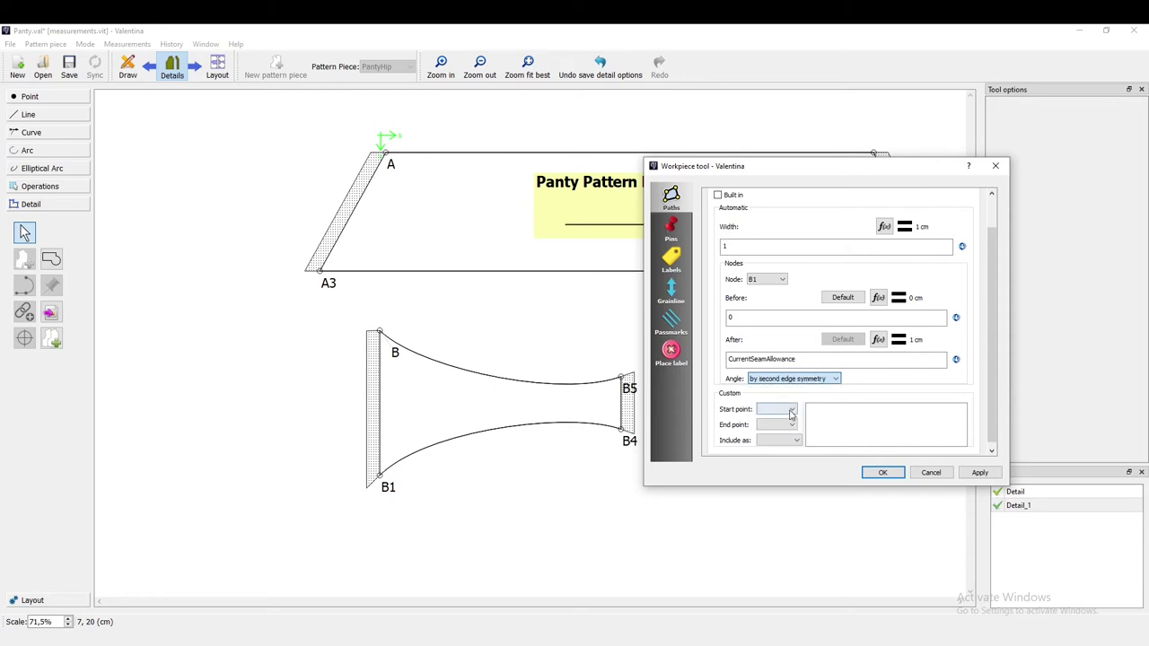
pyautogui.click(997, 474)
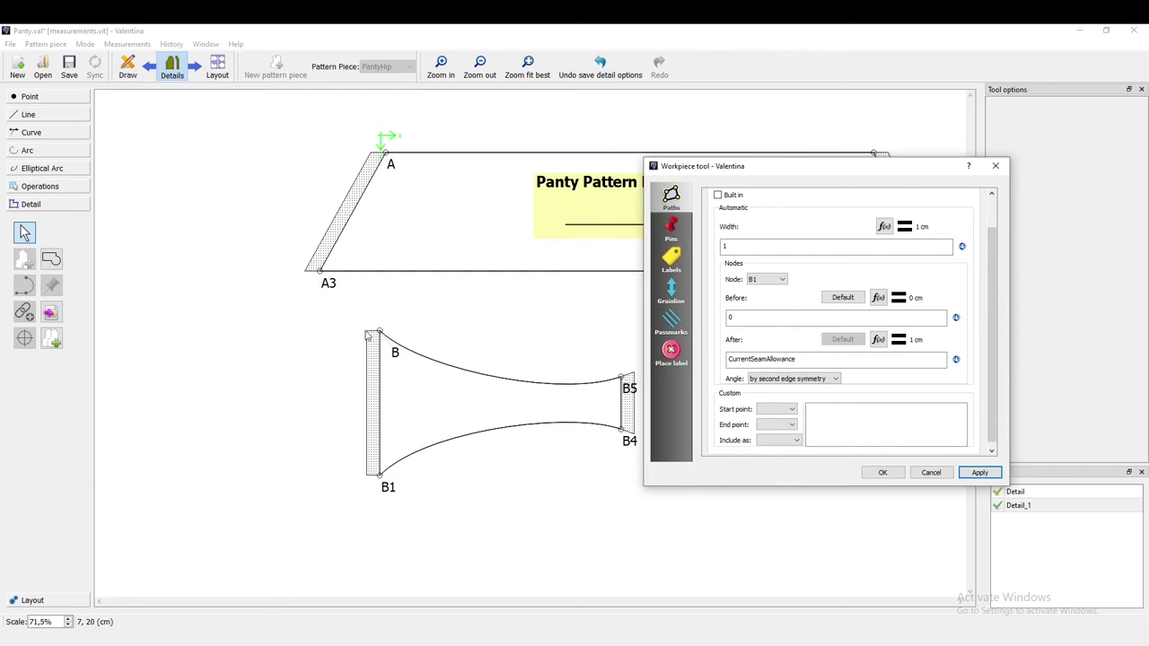
# Try several corner options for node B5, settling on second edge right angle
pyautogui.click(766, 279)
pyautogui.click(760, 303)
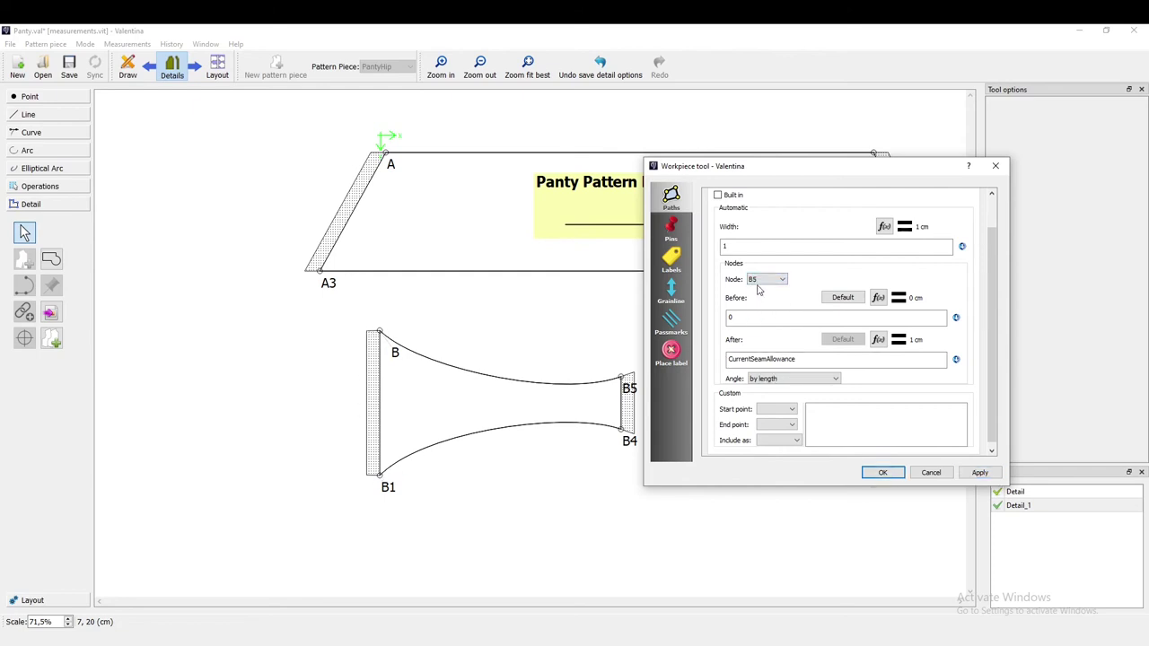
pyautogui.click(772, 381)
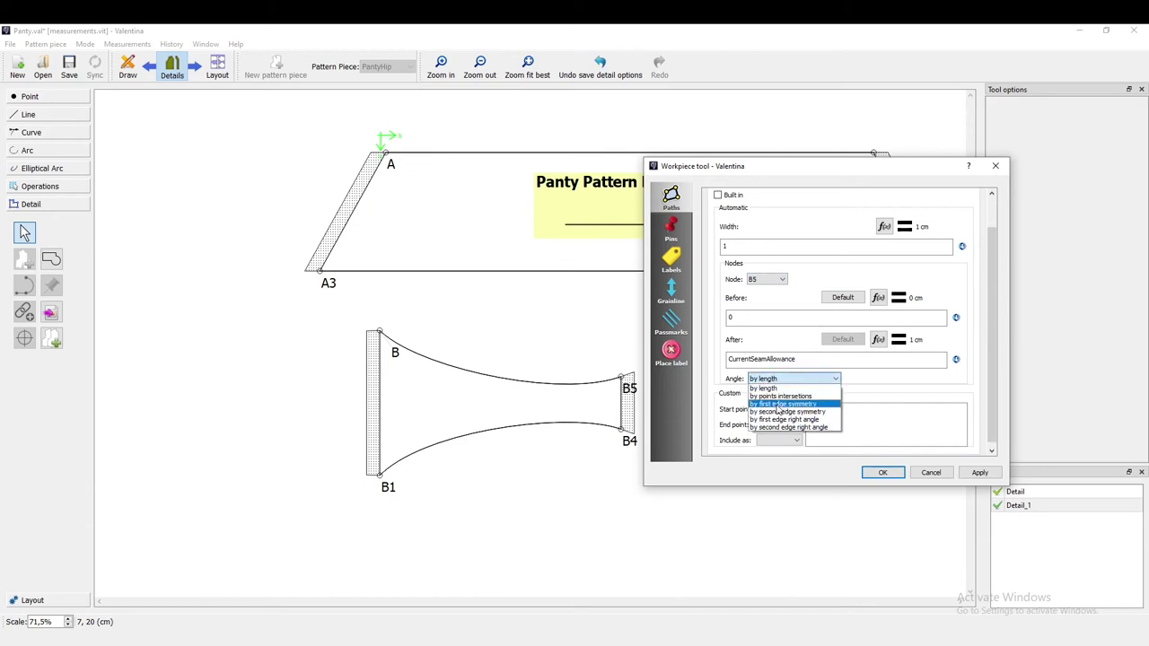
pyautogui.click(777, 405)
pyautogui.click(792, 379)
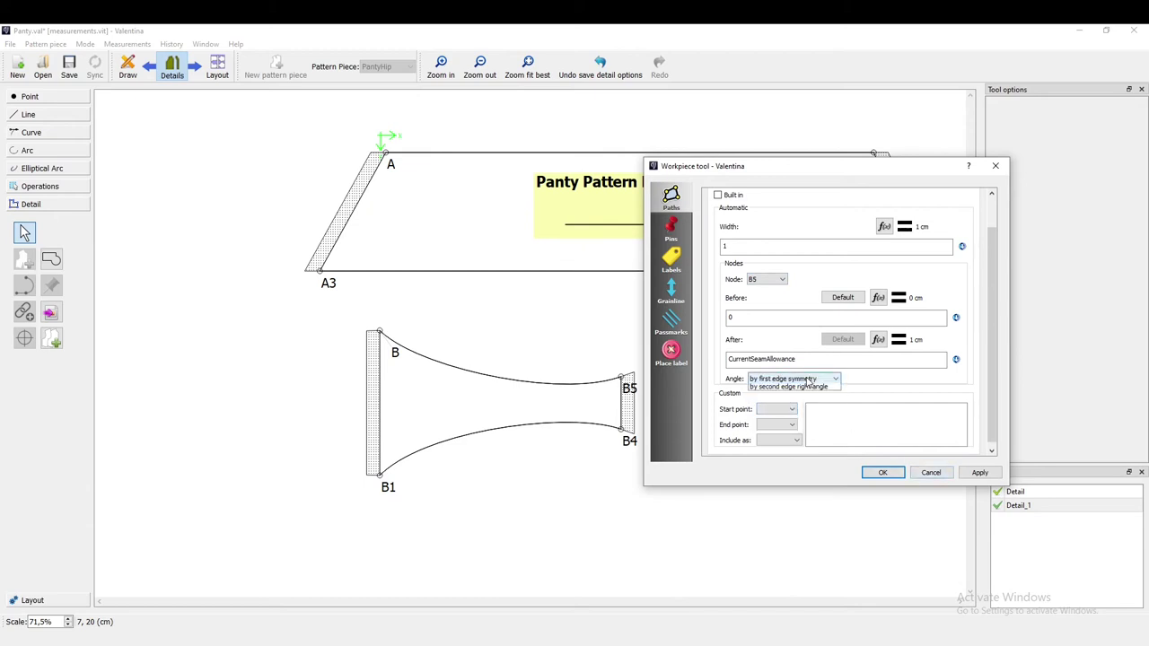
pyautogui.click(799, 412)
pyautogui.click(978, 472)
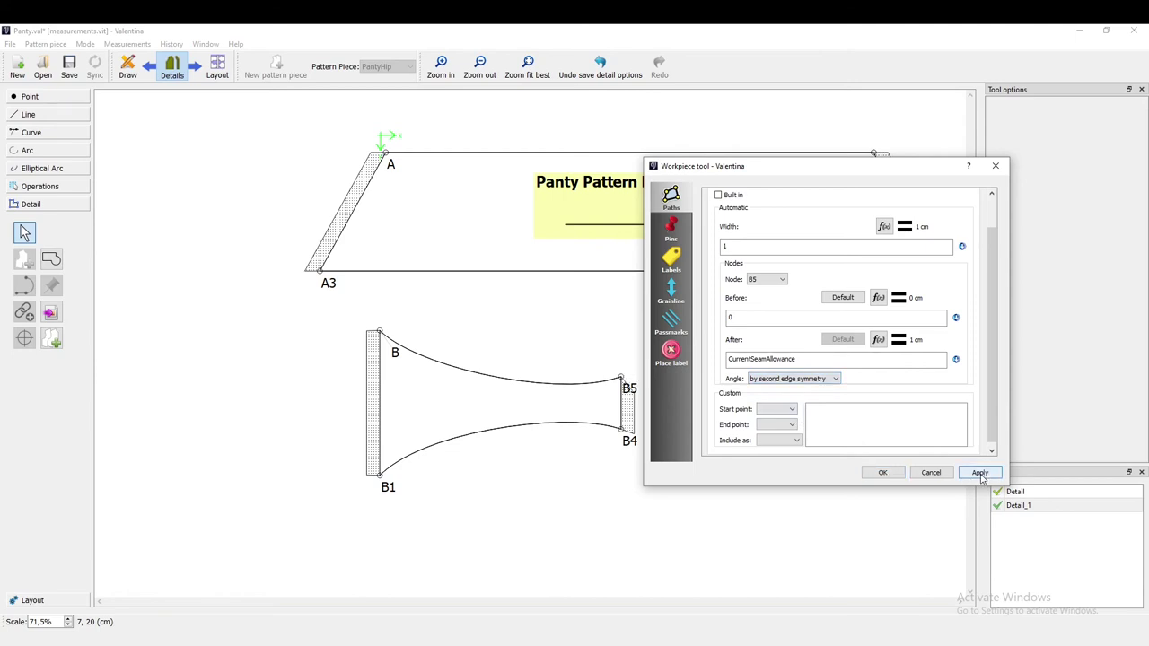
pyautogui.click(792, 379)
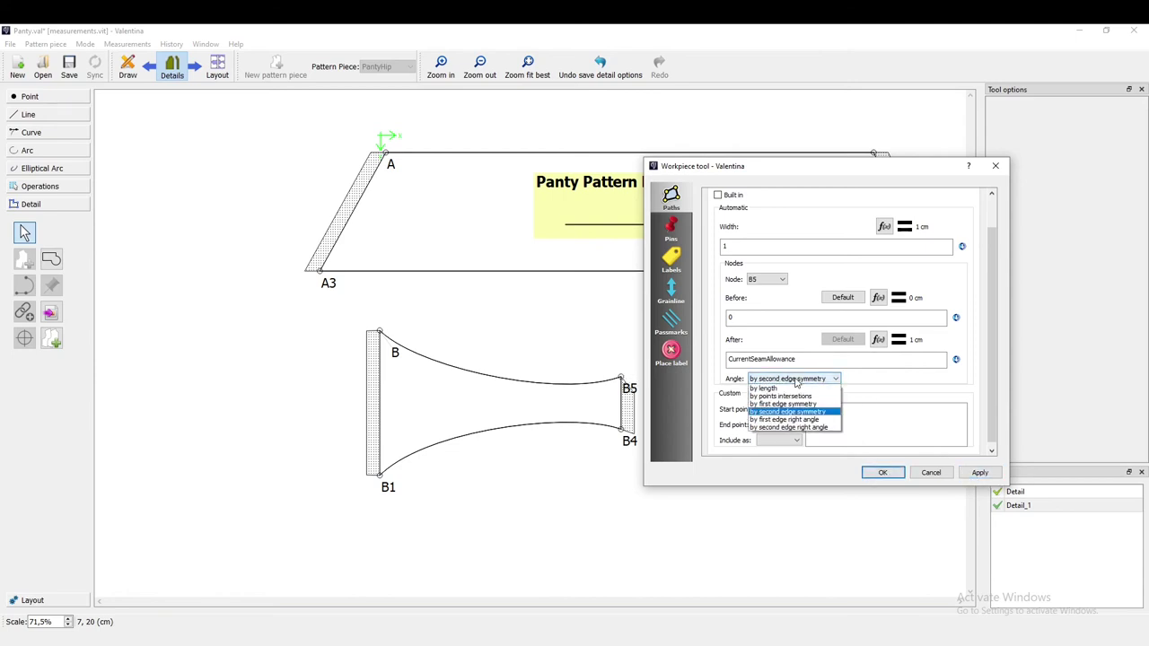
pyautogui.click(778, 405)
pyautogui.click(981, 473)
pyautogui.click(835, 379)
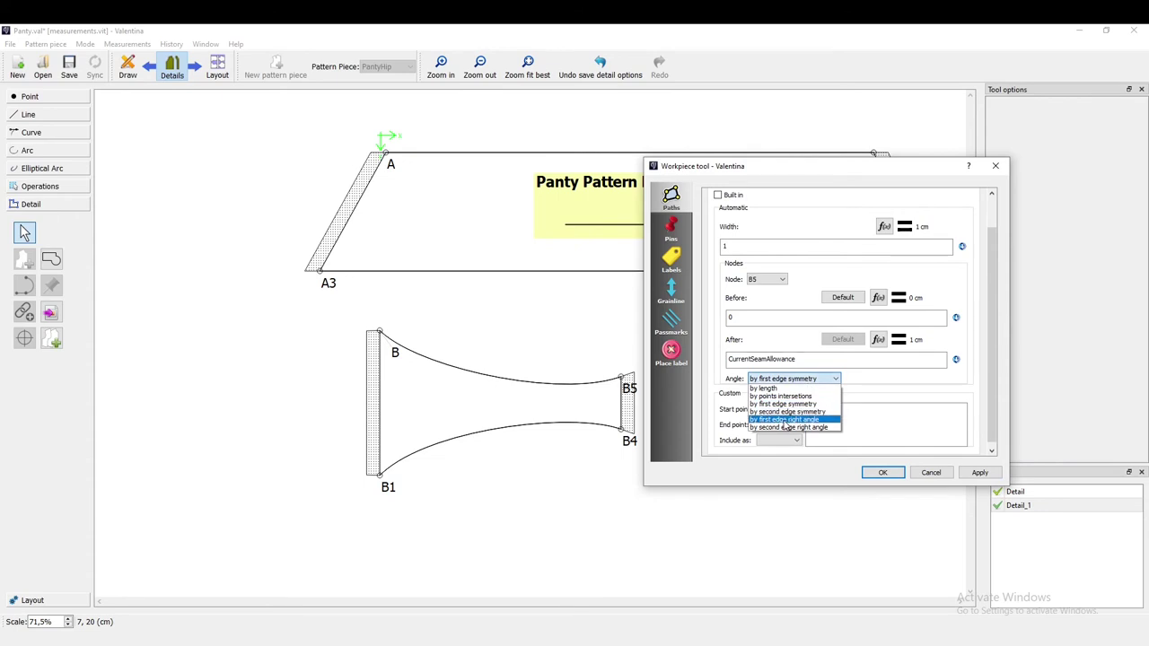
pyautogui.click(787, 420)
pyautogui.click(981, 473)
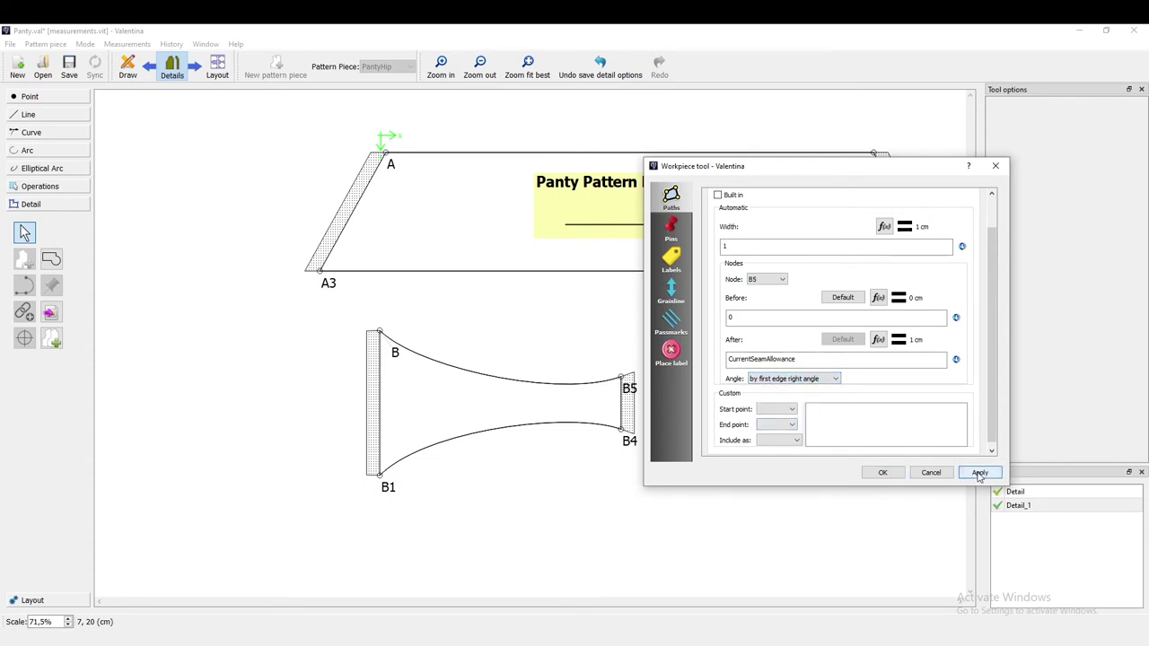
pyautogui.click(819, 381)
pyautogui.click(787, 431)
pyautogui.click(978, 474)
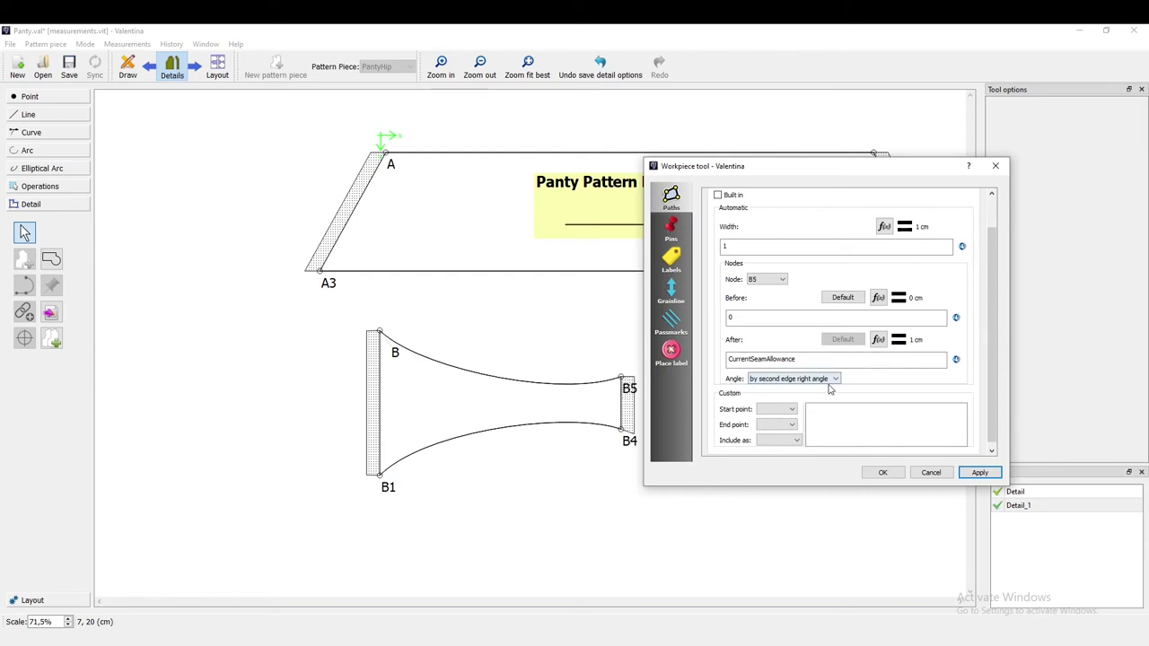
# Give node B4 a first edge right-angle corner and close the piece settings
pyautogui.click(768, 279)
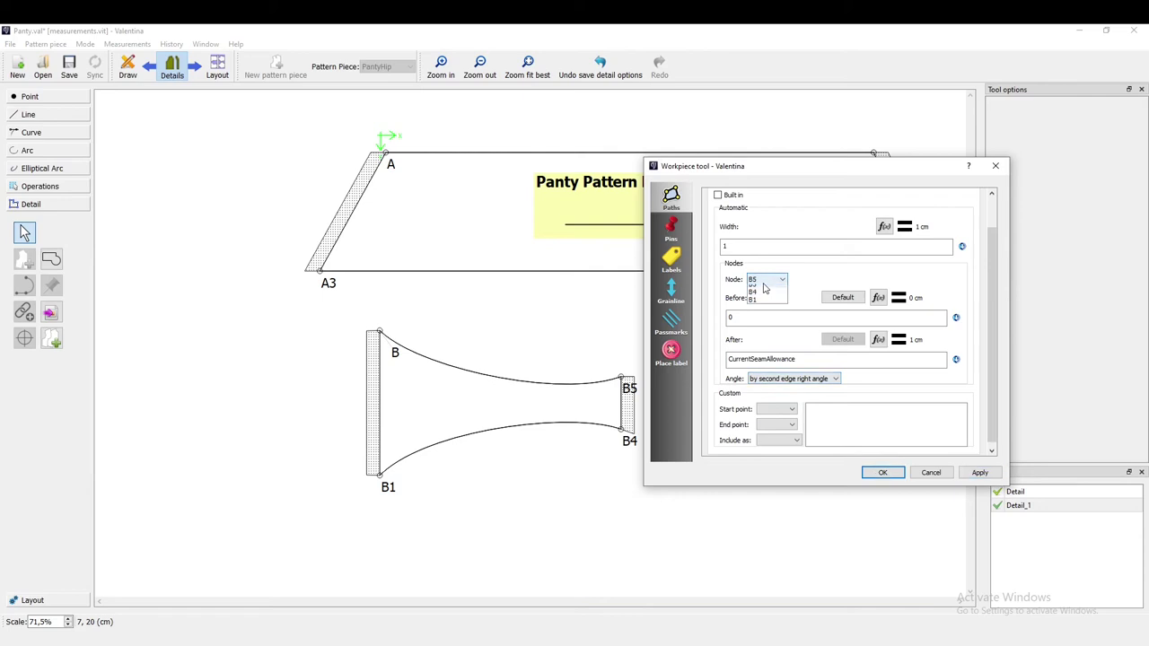
pyautogui.click(764, 310)
pyautogui.click(780, 380)
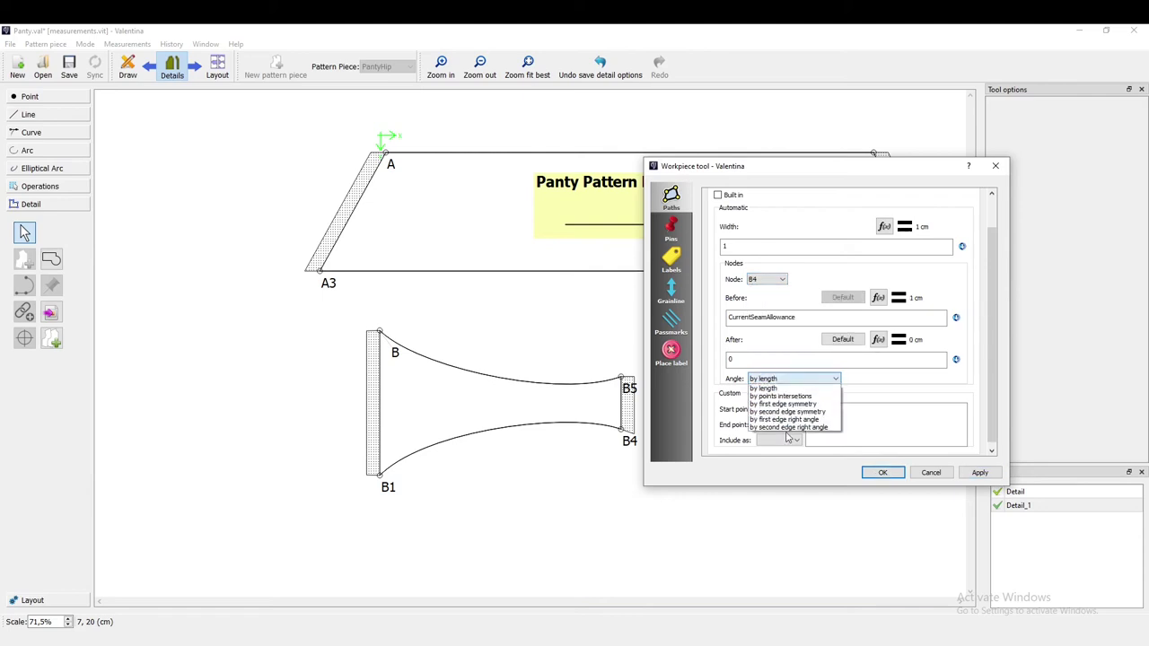
pyautogui.click(781, 420)
pyautogui.click(979, 474)
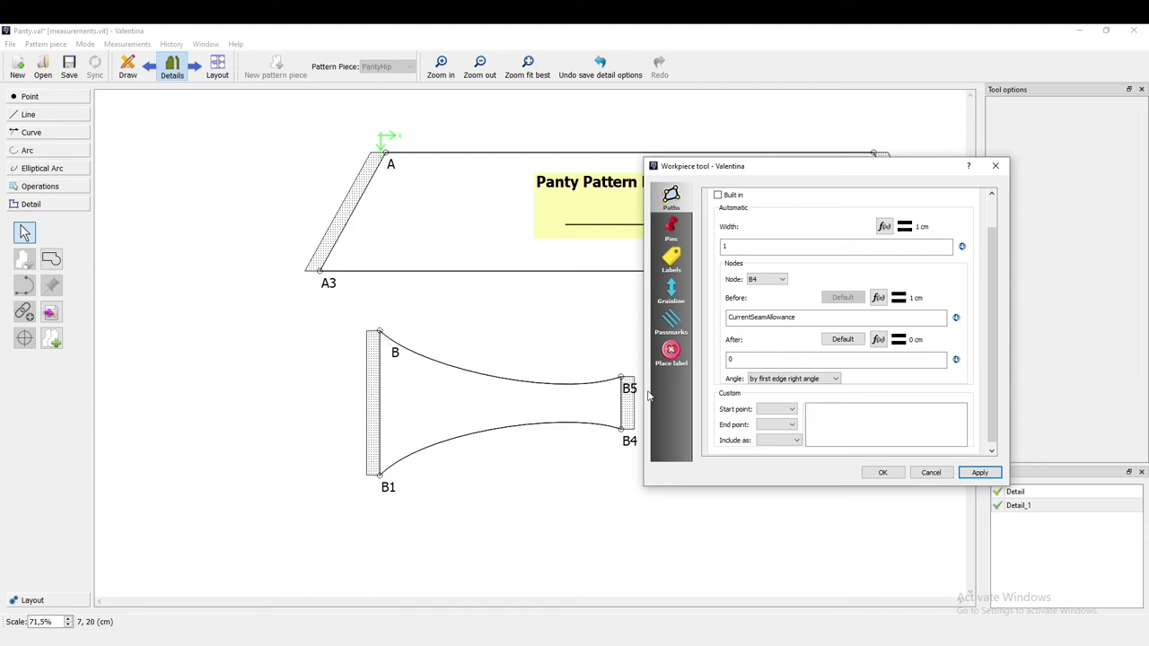
pyautogui.scroll(-1, 762, 310)
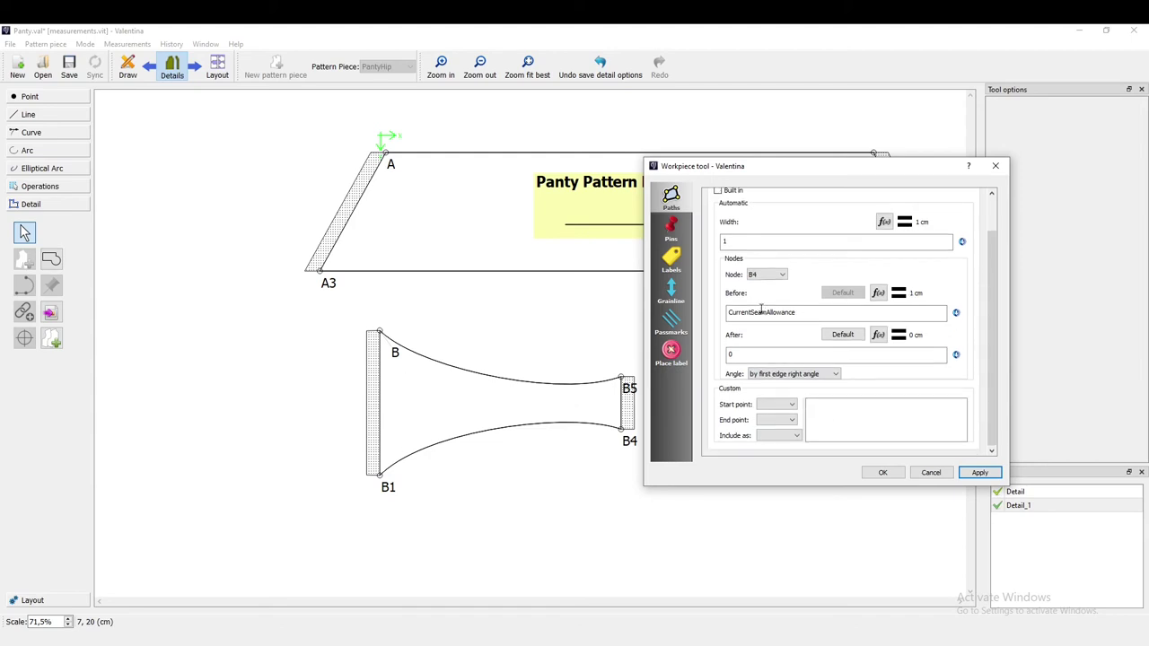
pyautogui.click(884, 474)
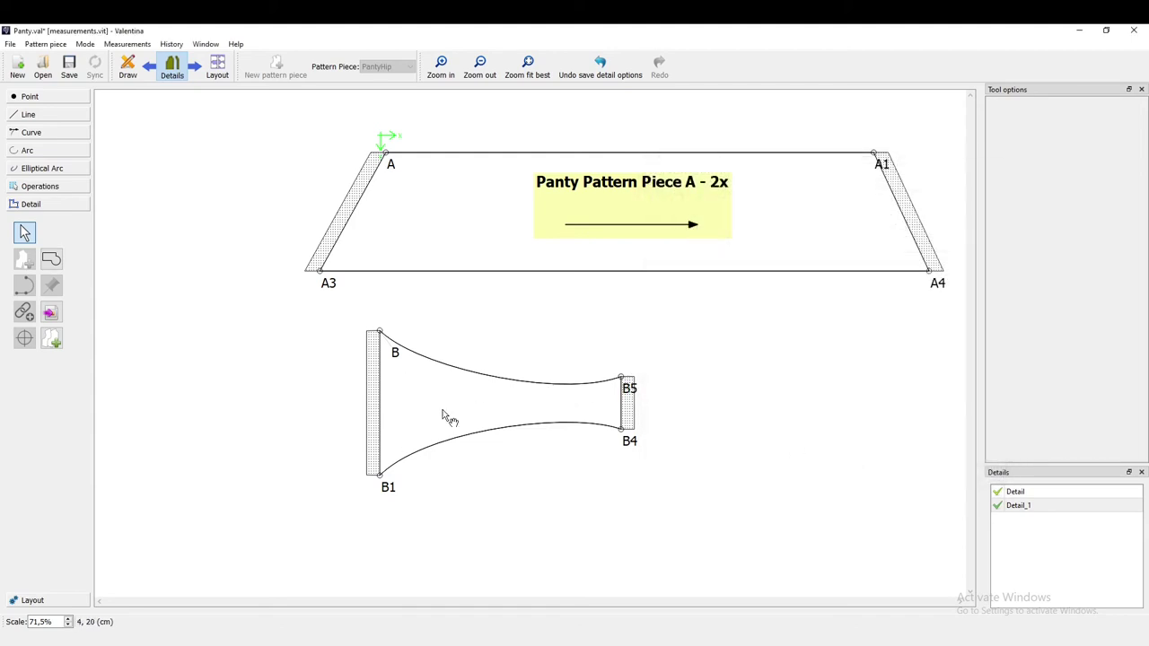
# Make piece B's grainline visible with rotation 180° and length 5 cm
pyautogui.rightClick(455, 414)
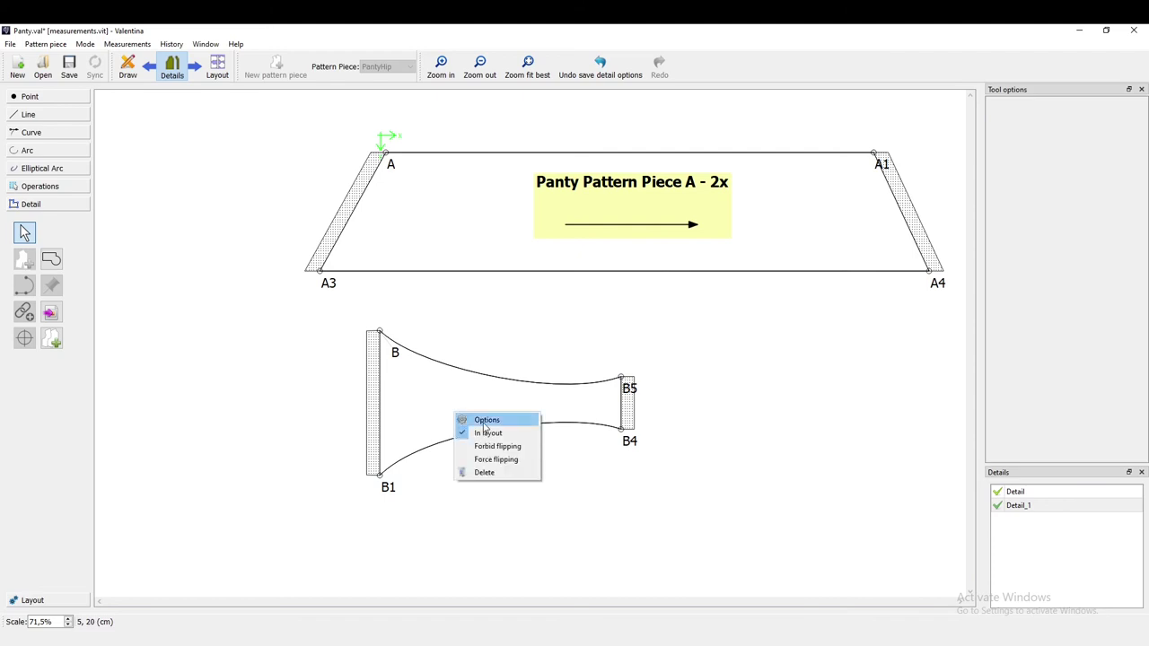
pyautogui.click(485, 421)
pyautogui.click(437, 261)
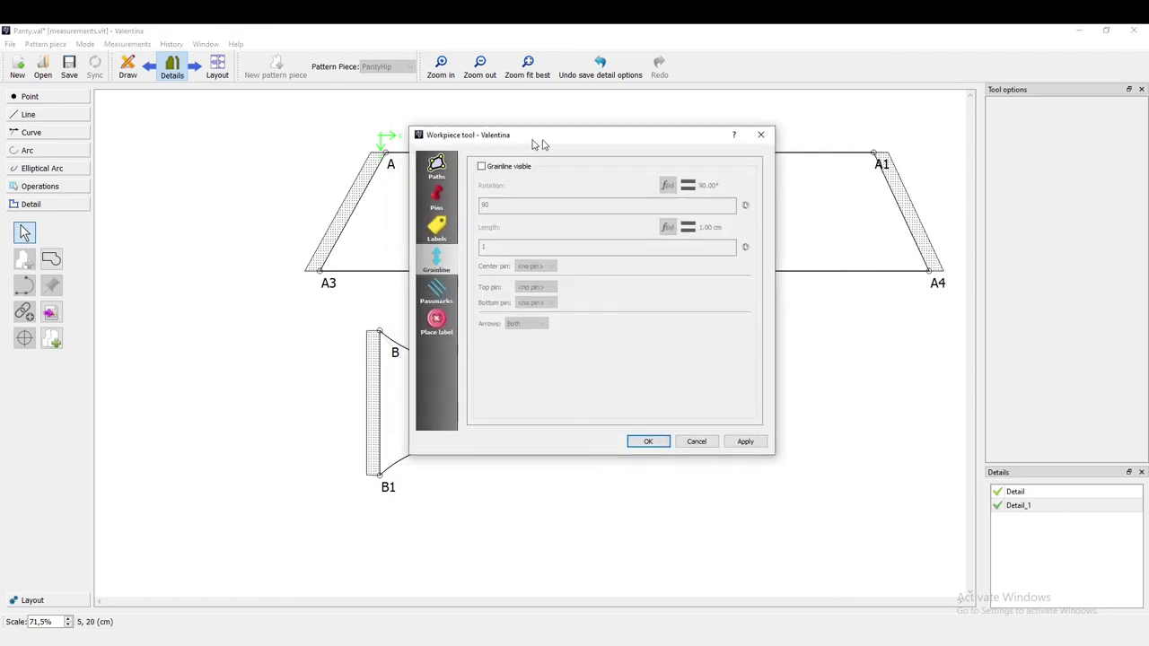
pyautogui.moveTo(542, 145); pyautogui.dragTo(763, 142)
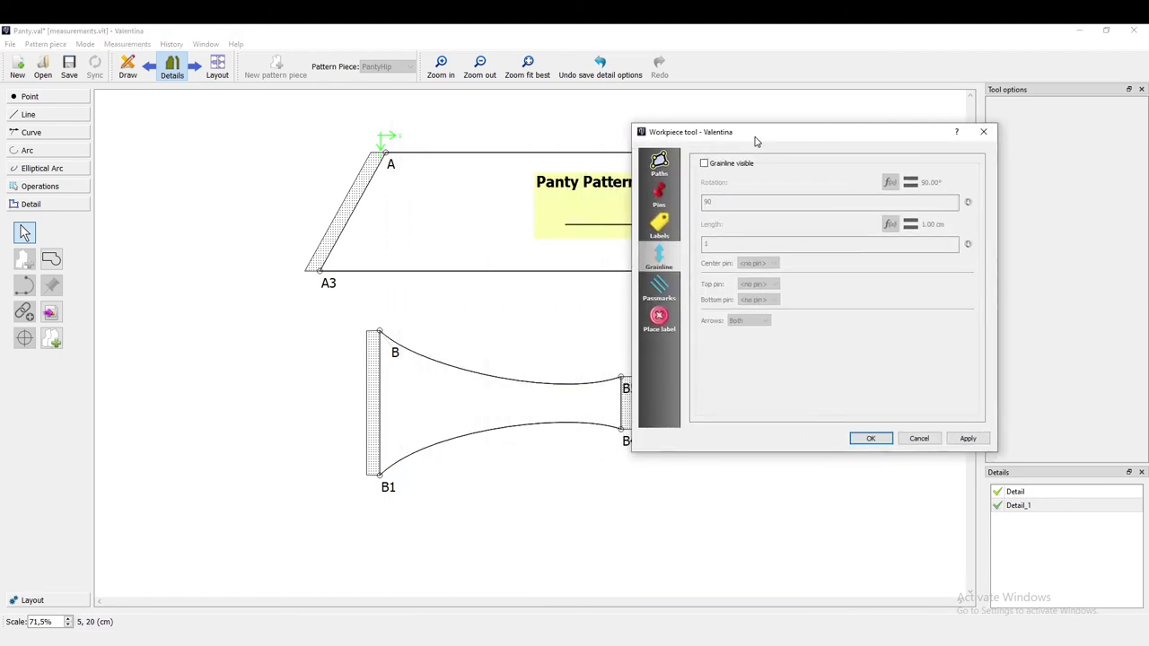
pyautogui.click(706, 164)
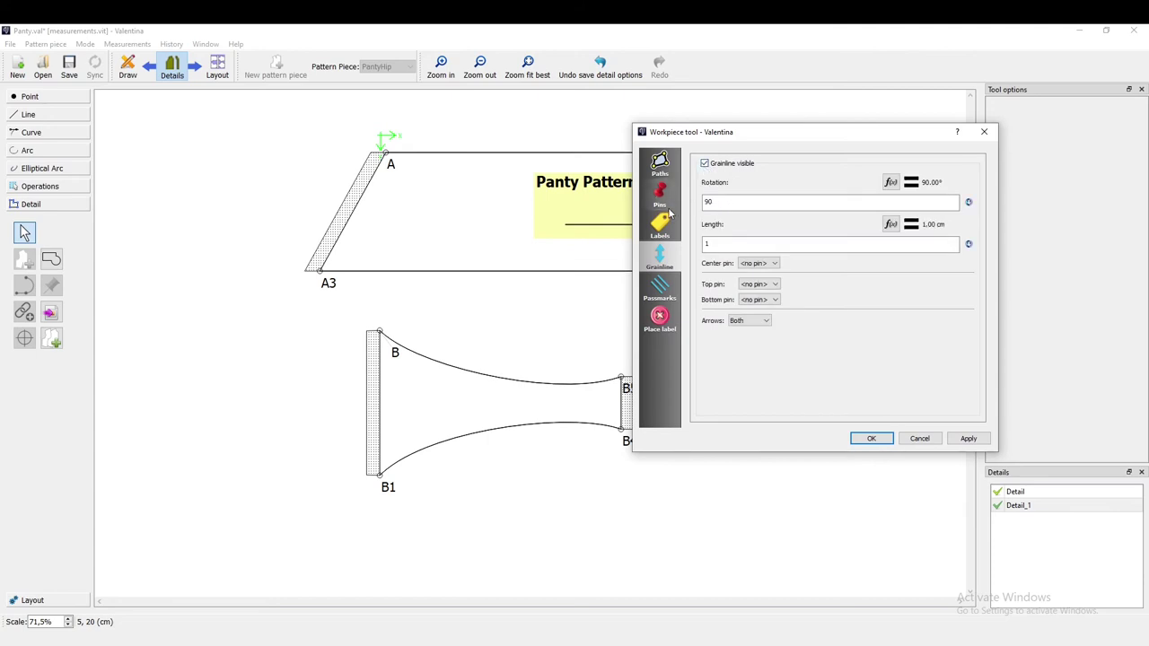
pyautogui.write('180')
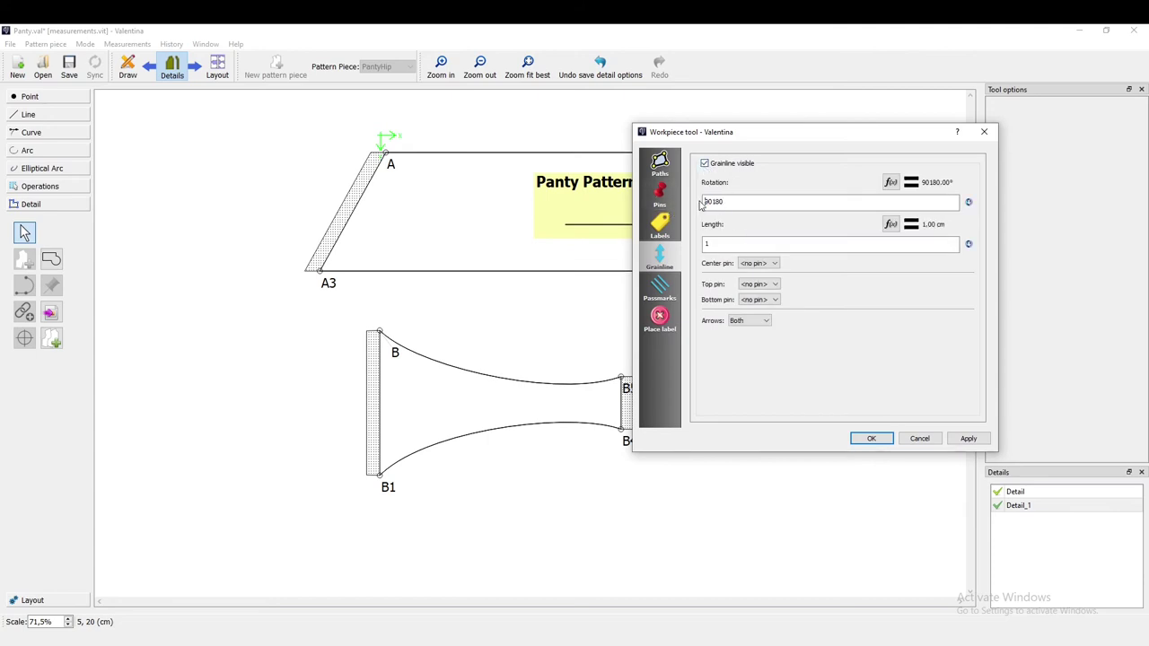
pyautogui.press('Delete')
pyautogui.press('Delete')
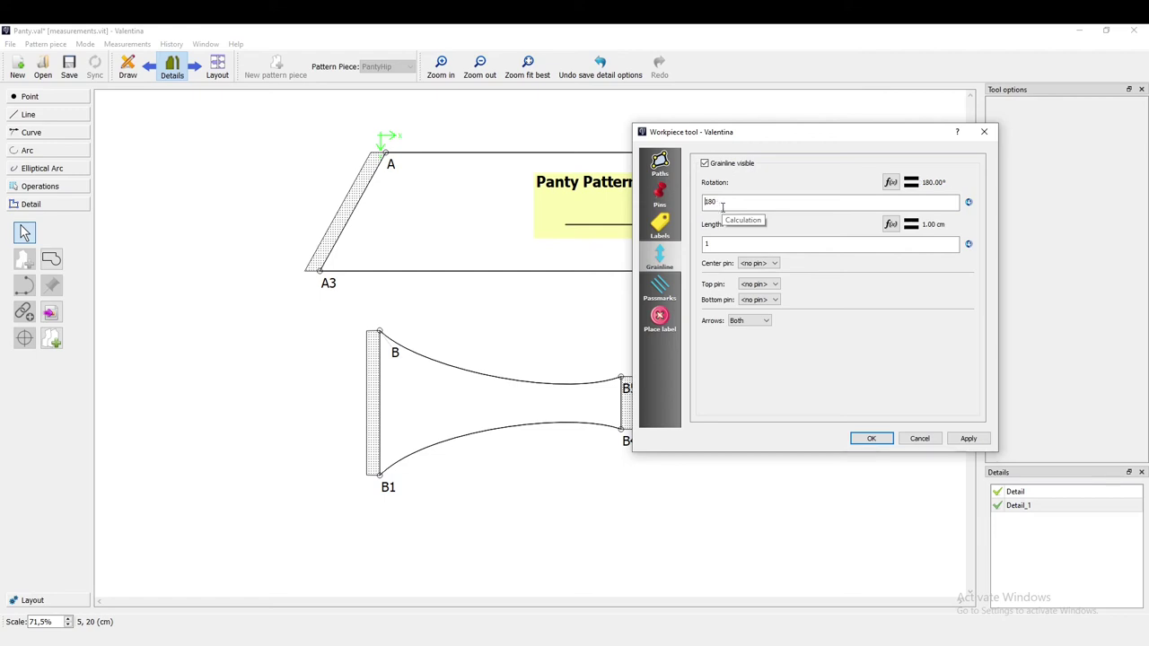
pyautogui.click(732, 246)
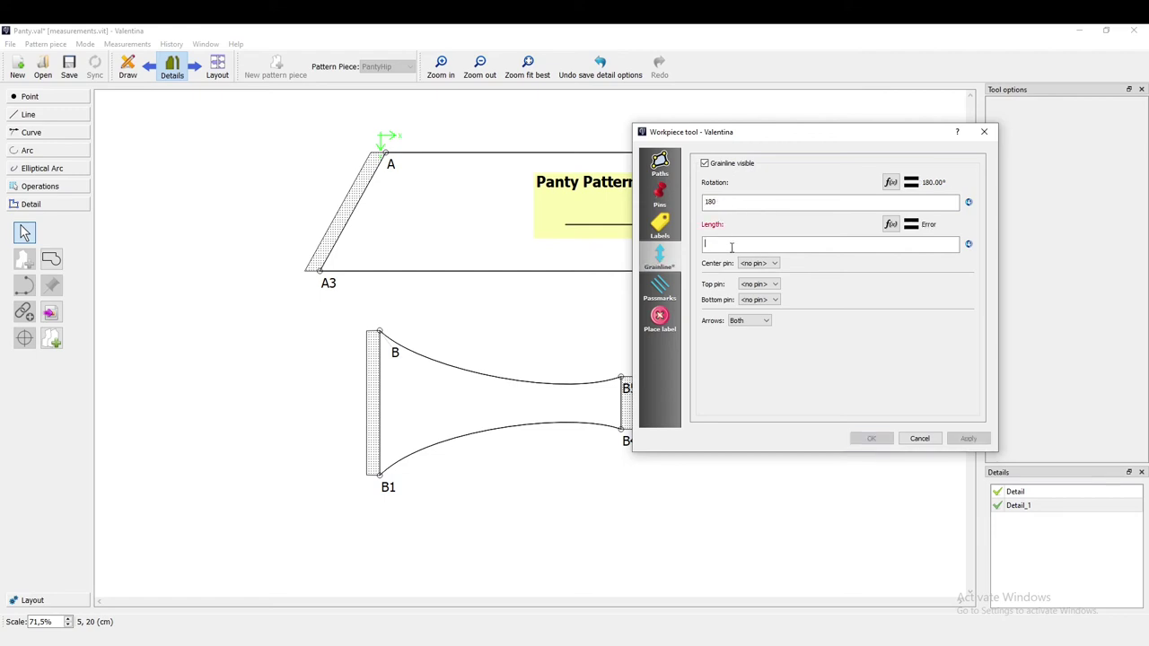
pyautogui.press('BackSpace')
pyautogui.write('5')
pyautogui.click(969, 438)
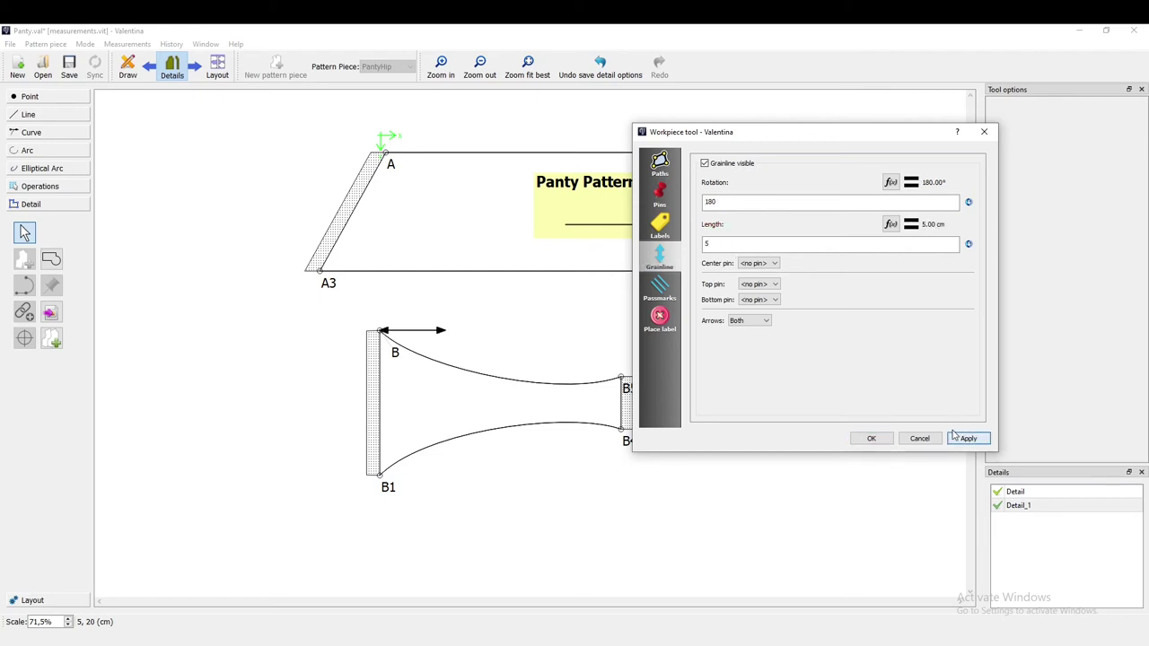
# Set the grainline arrows to Just rear and drag it to the piece's middle
pyautogui.click(742, 324)
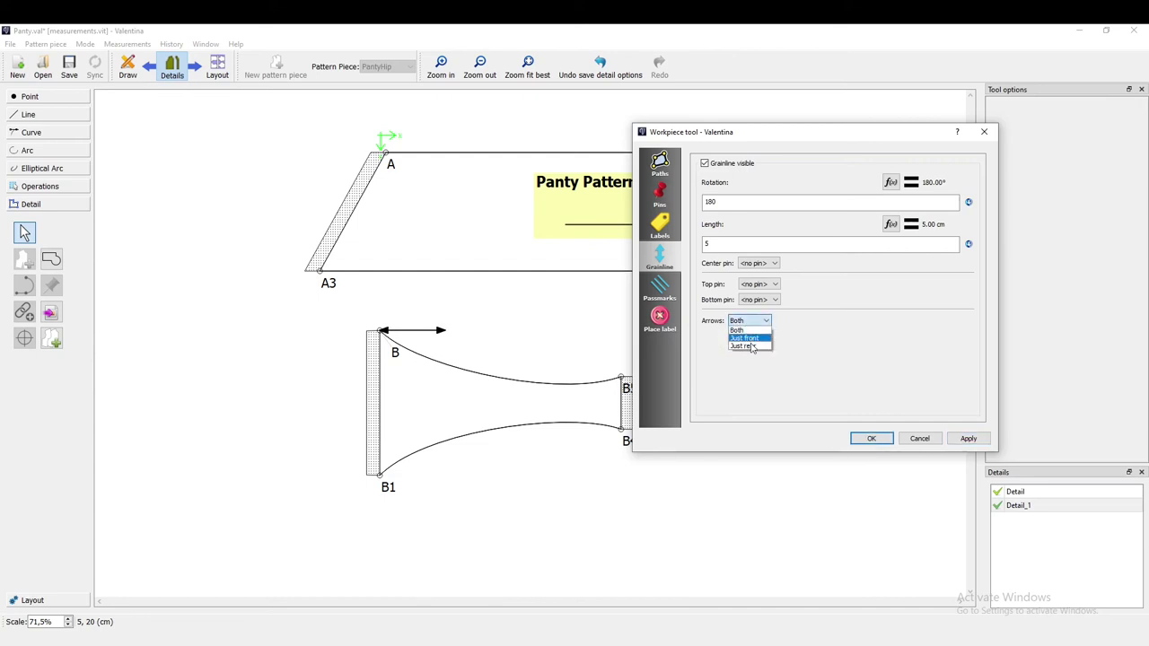
pyautogui.click(752, 345)
pyautogui.click(871, 439)
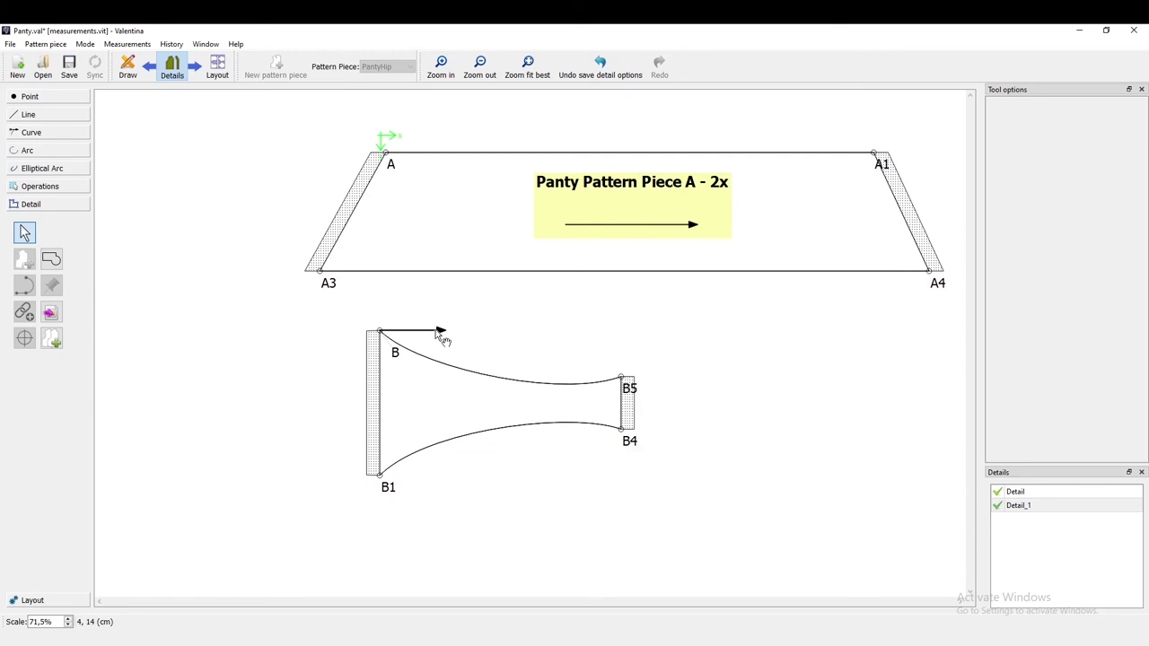
pyautogui.moveTo(443, 334); pyautogui.dragTo(565, 405)
# Give piece B the letter B in its label settings
pyautogui.rightClick(429, 398)
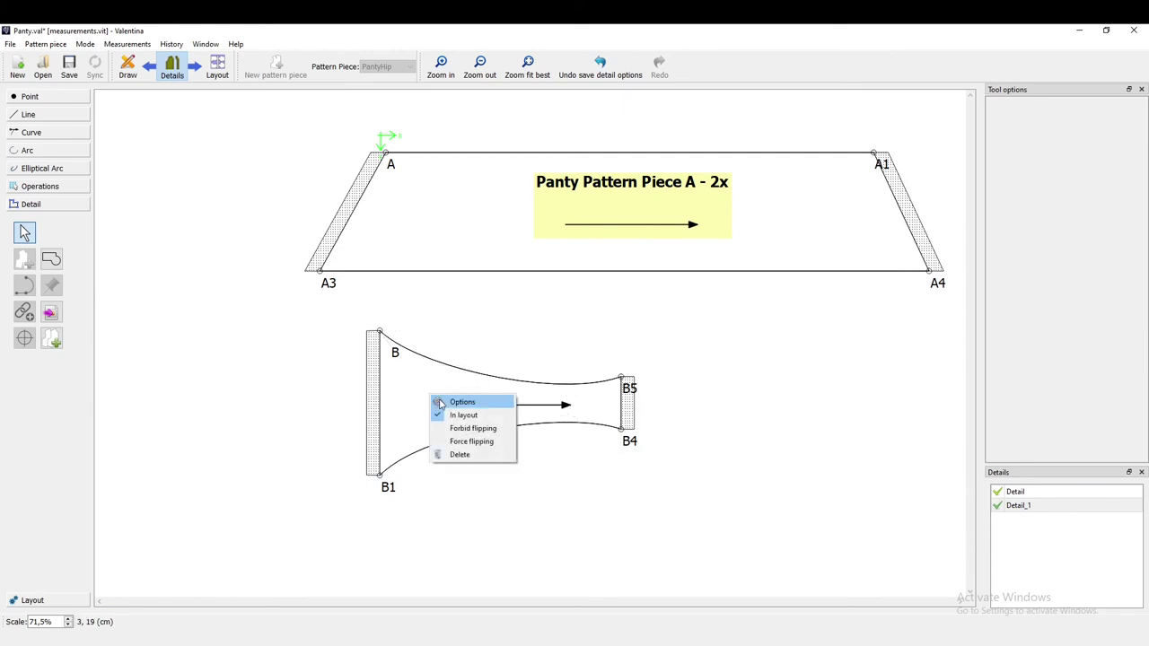
pyautogui.click(454, 404)
pyautogui.click(429, 229)
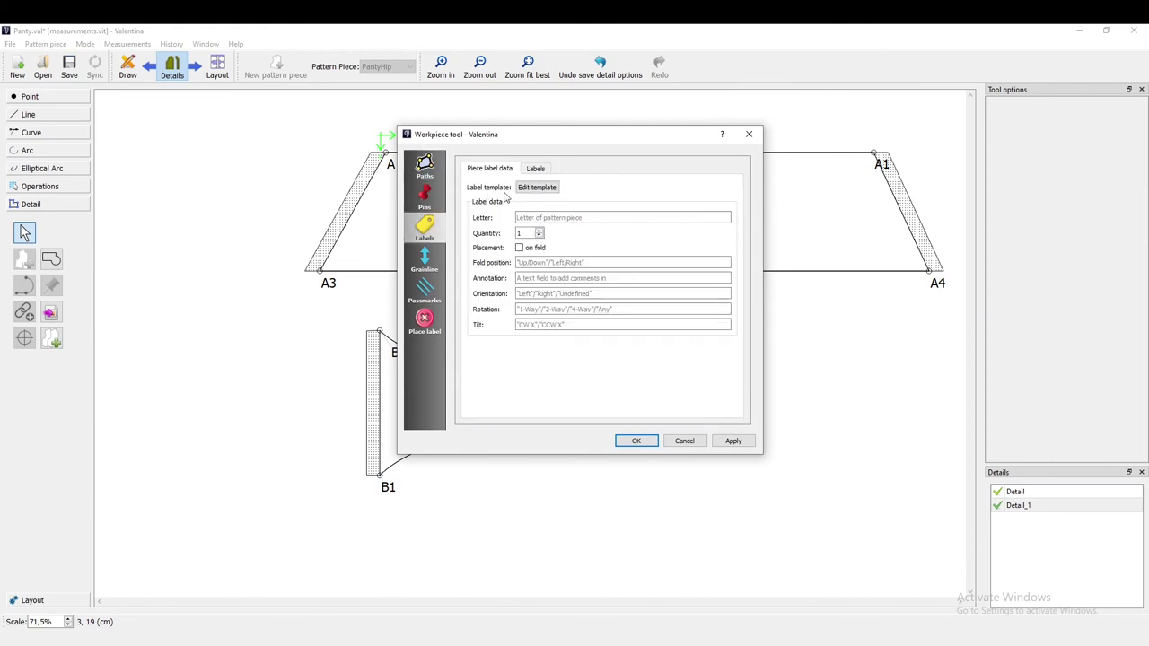
pyautogui.click(532, 217)
pyautogui.write('B')
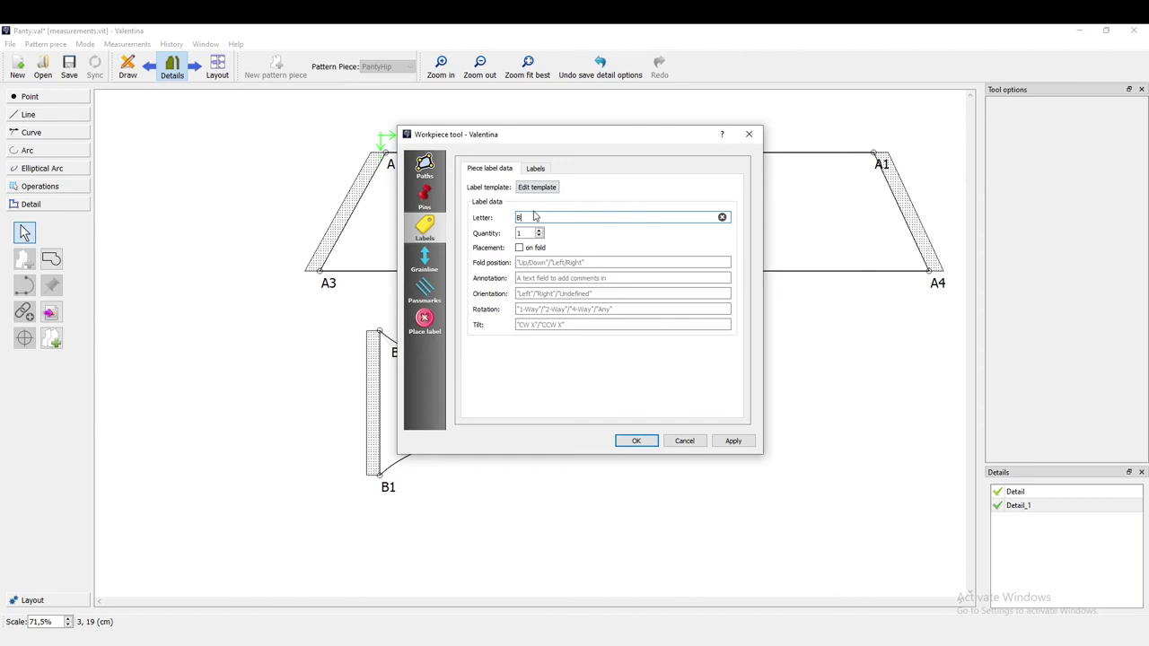
pyautogui.moveTo(509, 139); pyautogui.dragTo(715, 162)
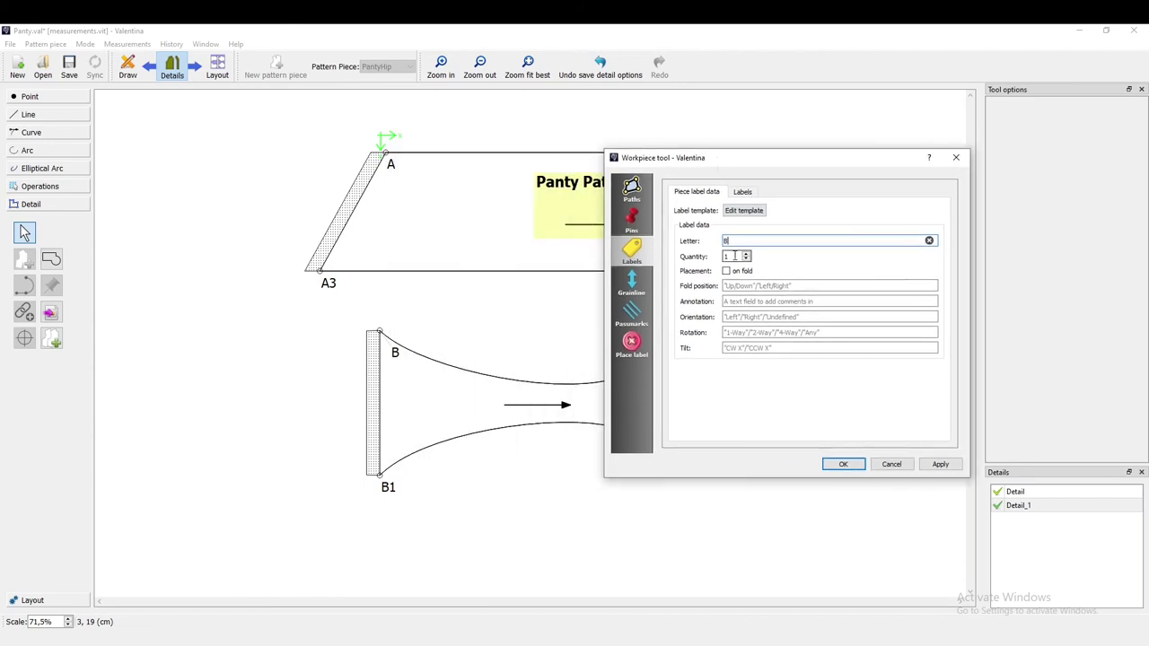
# Add a bold, centred label template line using the %pLetter% and %pQuantity% variables
pyautogui.click(744, 211)
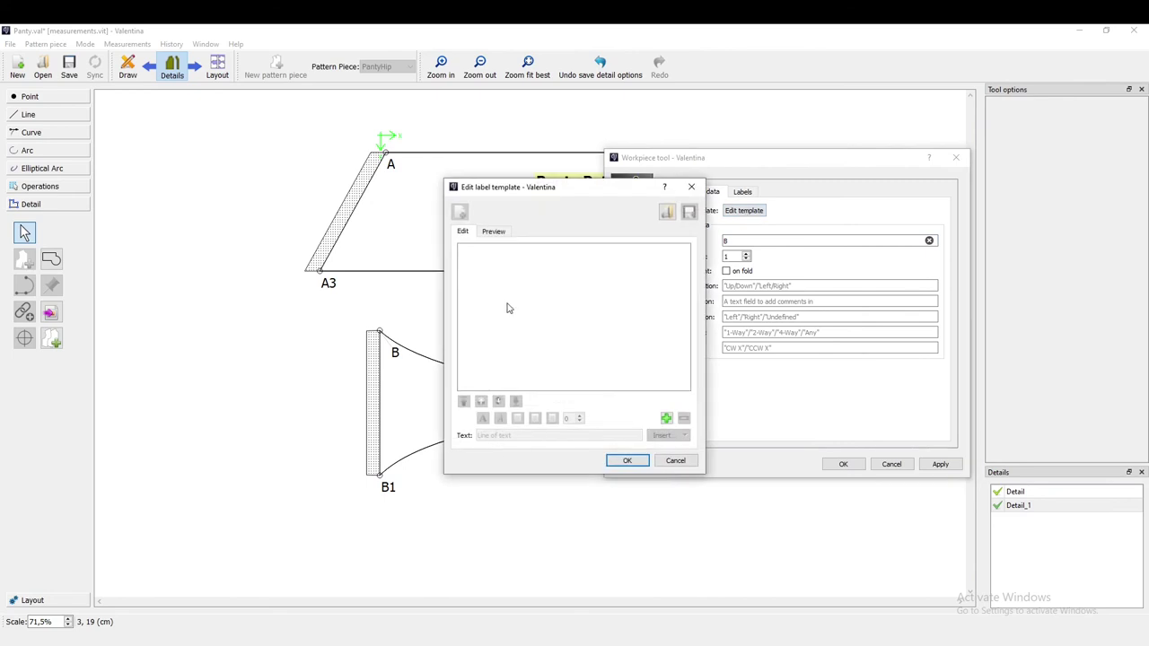
pyautogui.click(666, 418)
pyautogui.click(543, 440)
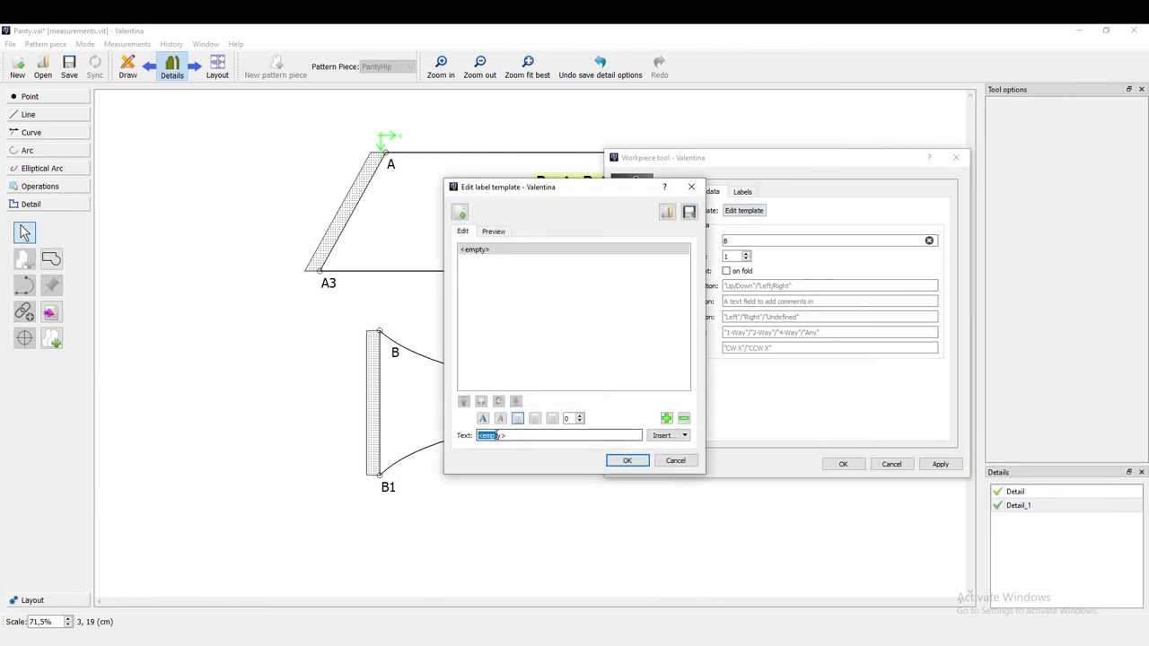
pyautogui.moveTo(514, 437); pyautogui.dragTo(463, 438)
pyautogui.write('Panty Pattern Piece')
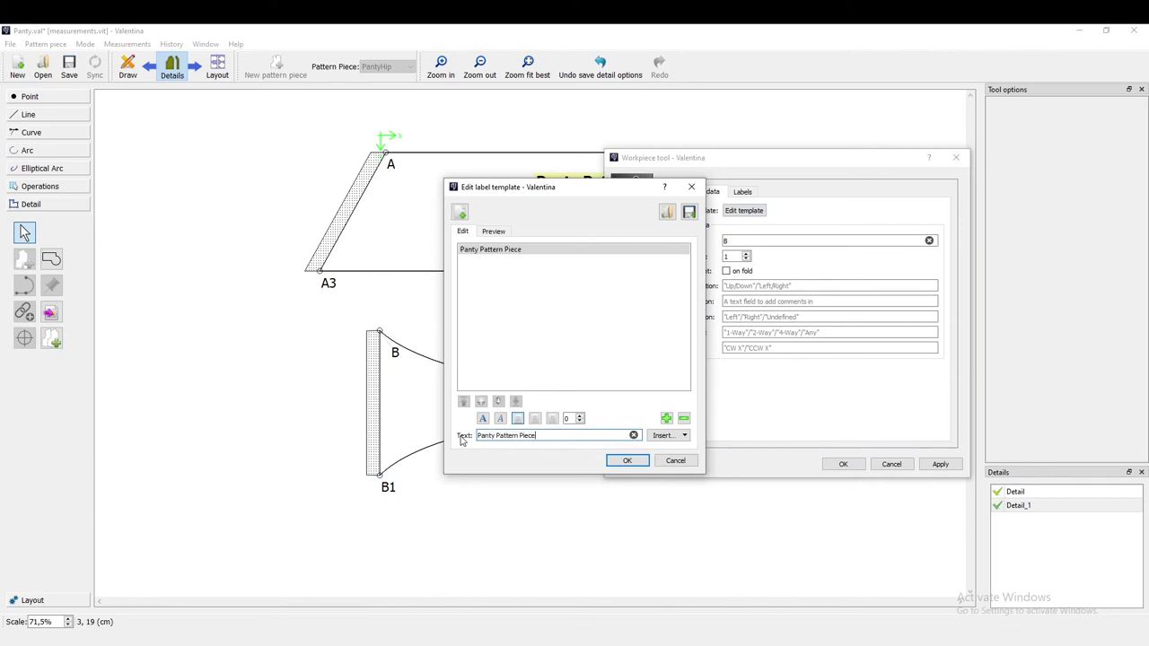
pyautogui.click(664, 436)
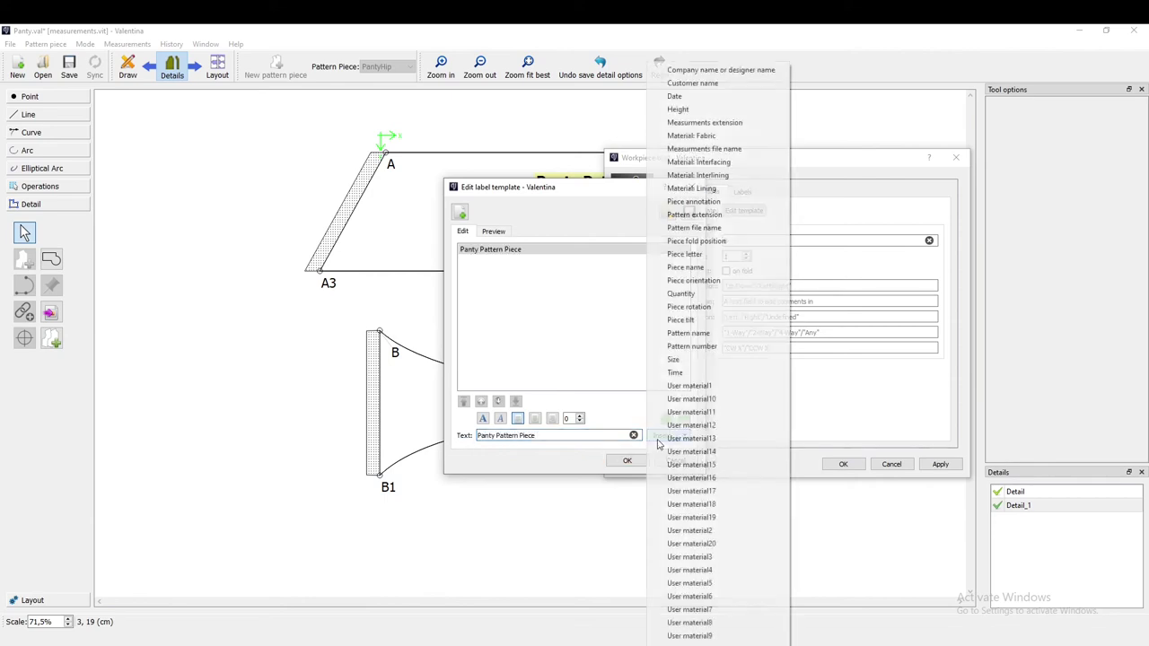
pyautogui.click(698, 254)
pyautogui.click(586, 436)
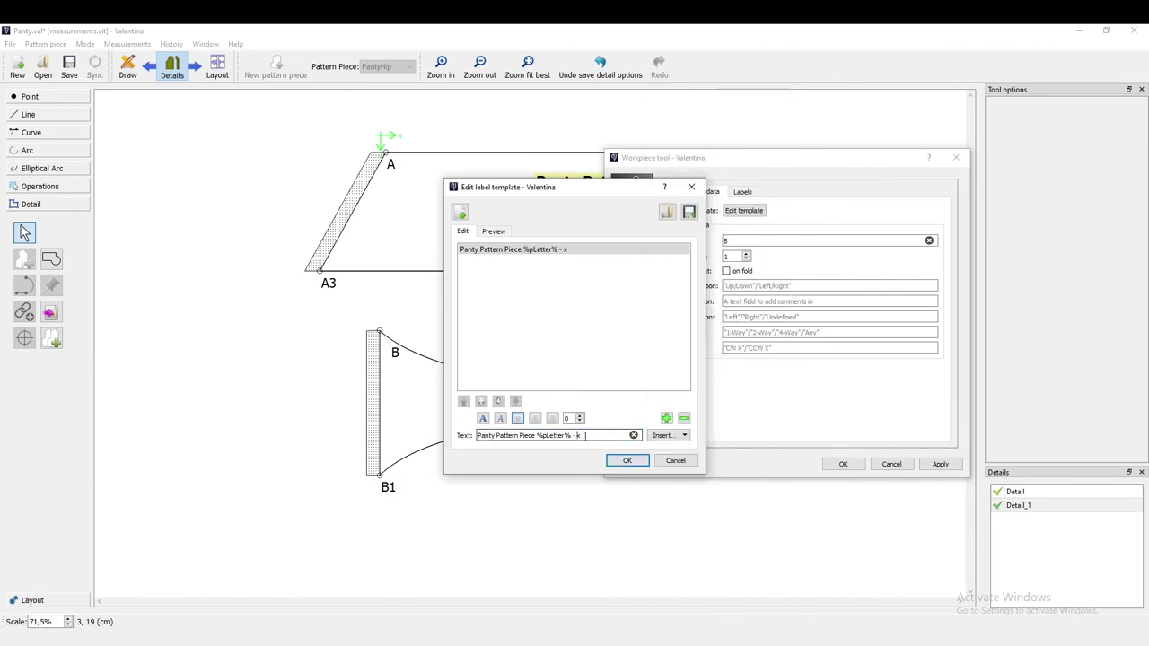
pyautogui.click(669, 437)
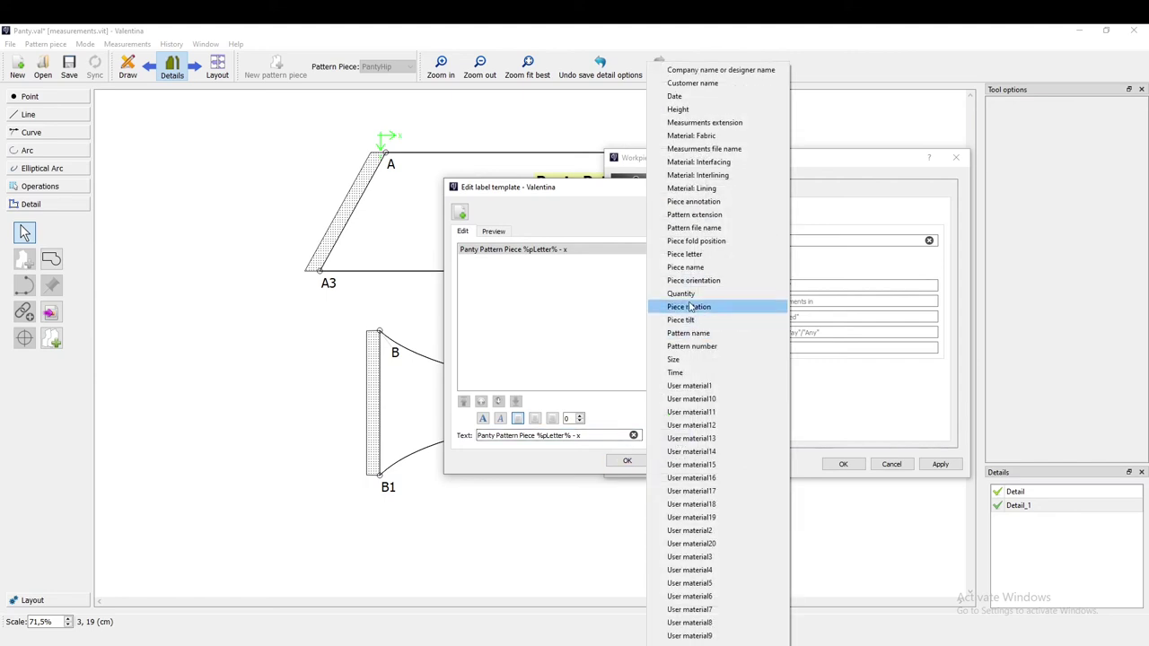
pyautogui.click(689, 293)
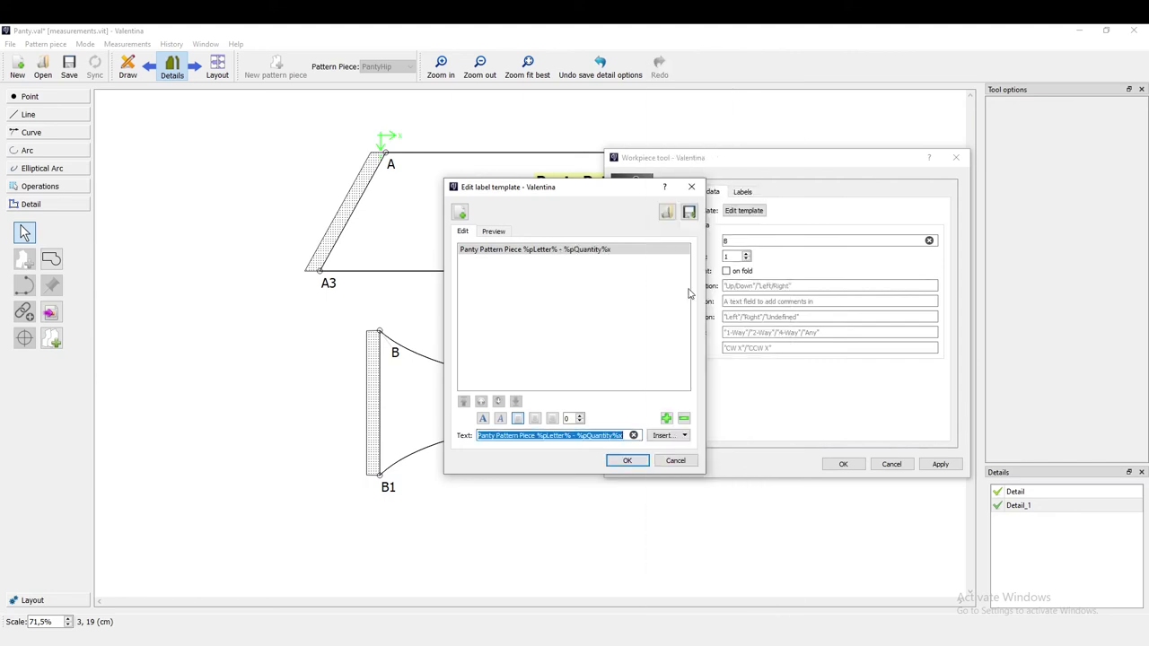
pyautogui.click(636, 462)
pyautogui.click(742, 210)
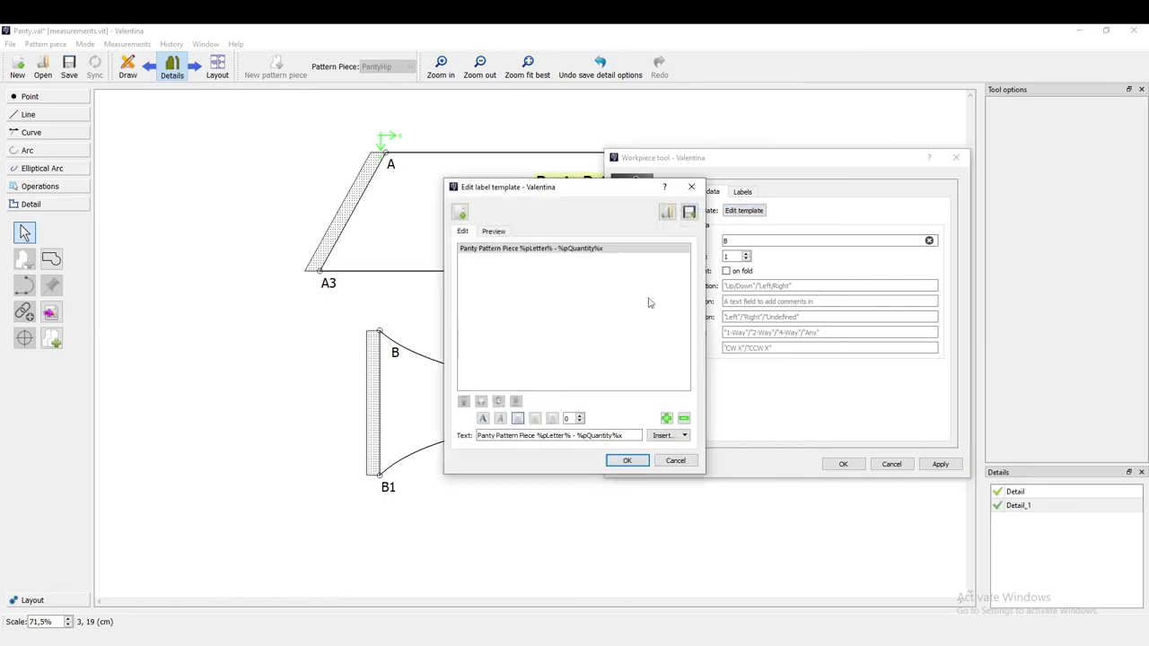
pyautogui.click(483, 419)
pyautogui.click(535, 418)
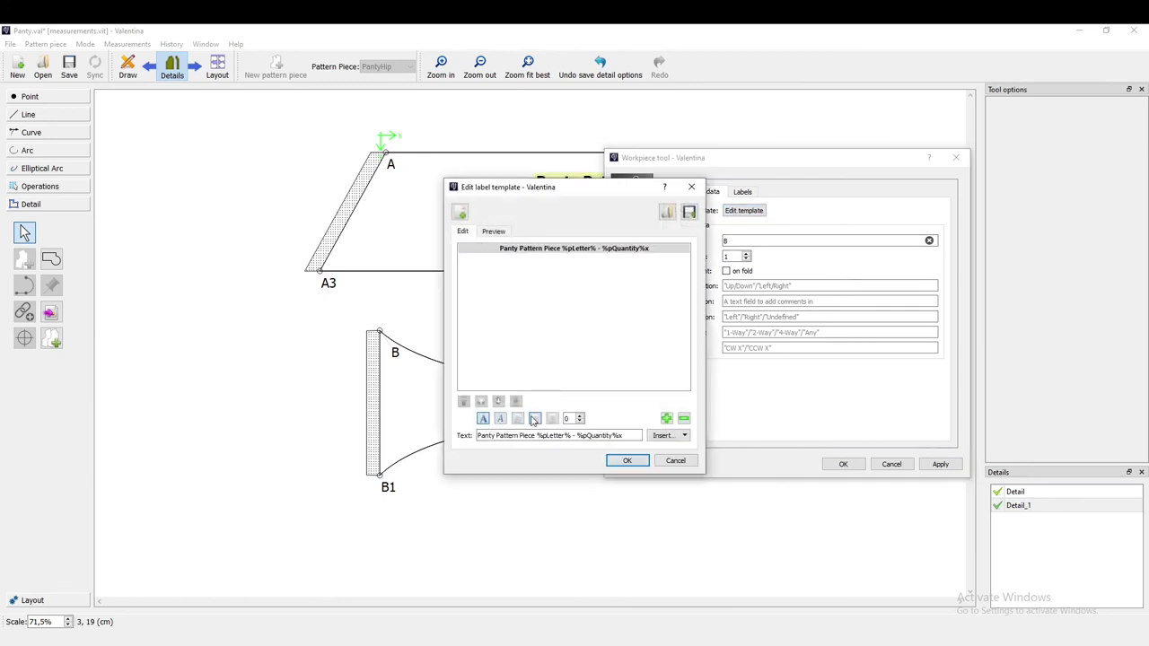
pyautogui.click(628, 461)
# Show piece B's detail label at 10 cm wide by 3 cm high
pyautogui.click(743, 192)
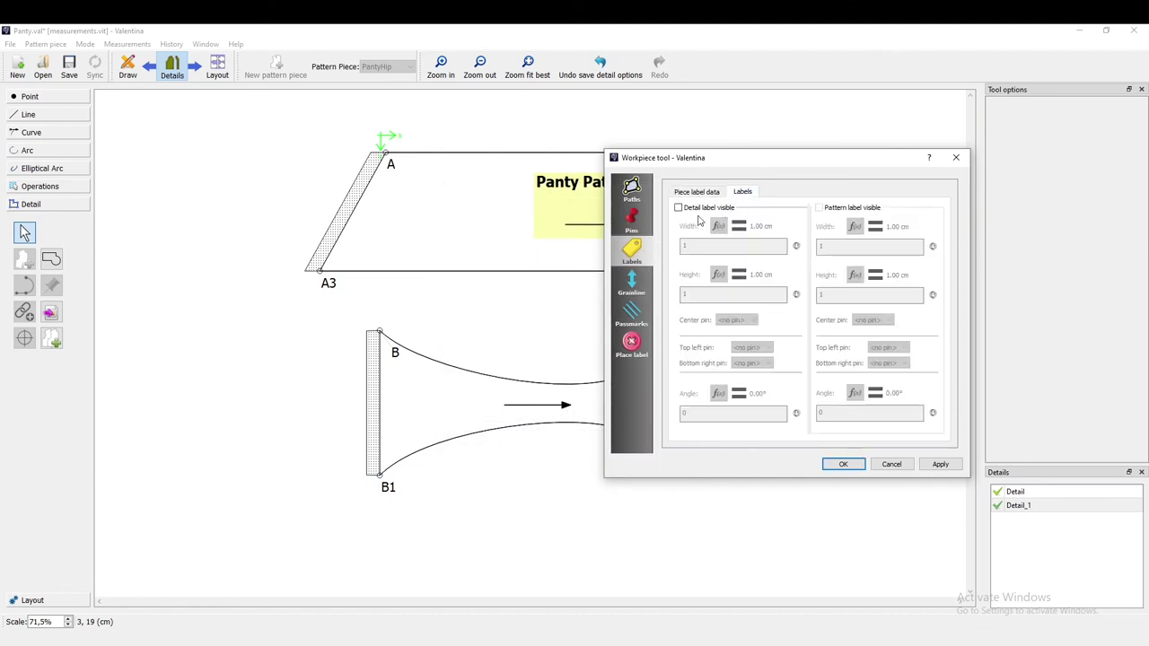
pyautogui.click(687, 209)
pyautogui.moveTo(734, 162); pyautogui.dragTo(841, 176)
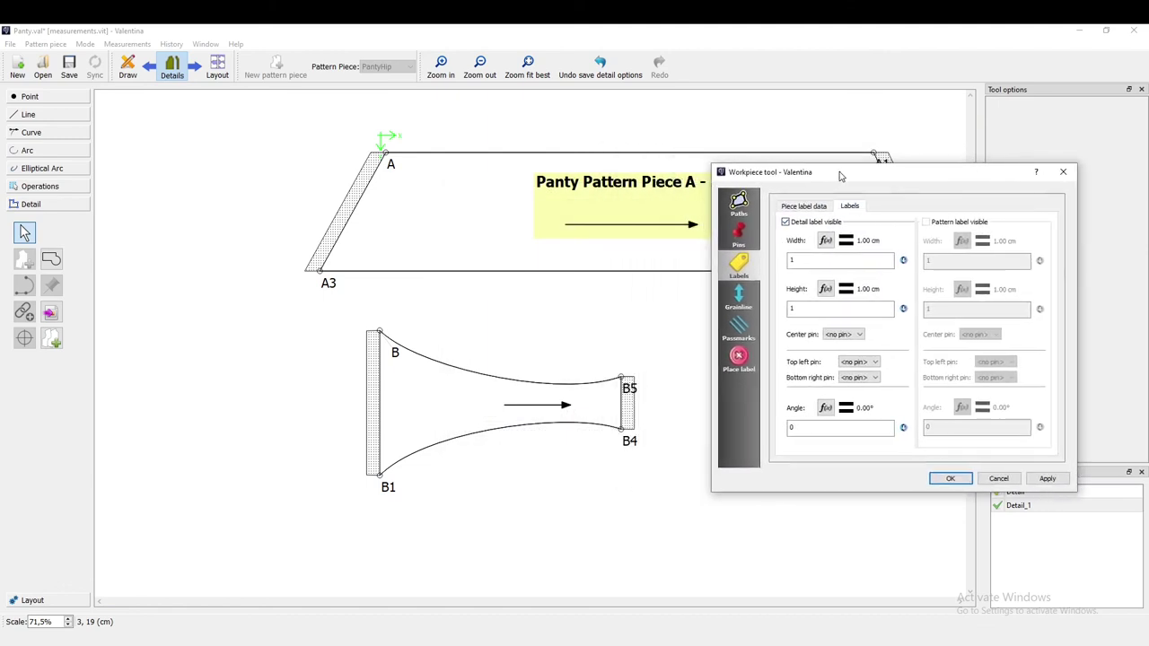
pyautogui.click(1047, 479)
pyautogui.moveTo(844, 260); pyautogui.dragTo(763, 262)
pyautogui.write('10')
pyautogui.write('3')
pyautogui.click(1046, 479)
pyautogui.click(950, 479)
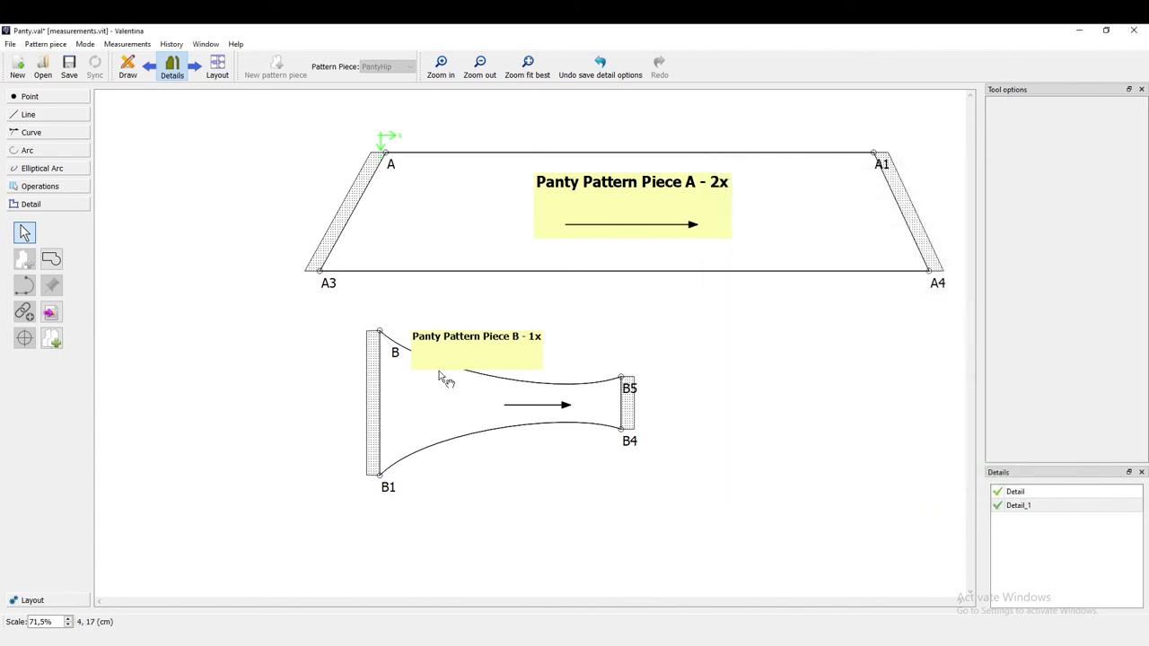
# Drag piece B's label down-left beside the grainline, nudge the arrow right, then deselect
pyautogui.moveTo(459, 346); pyautogui.dragTo(436, 411)
pyautogui.moveTo(544, 410); pyautogui.dragTo(557, 410)
pyautogui.moveTo(474, 410); pyautogui.dragTo(476, 413)
pyautogui.click(722, 388)
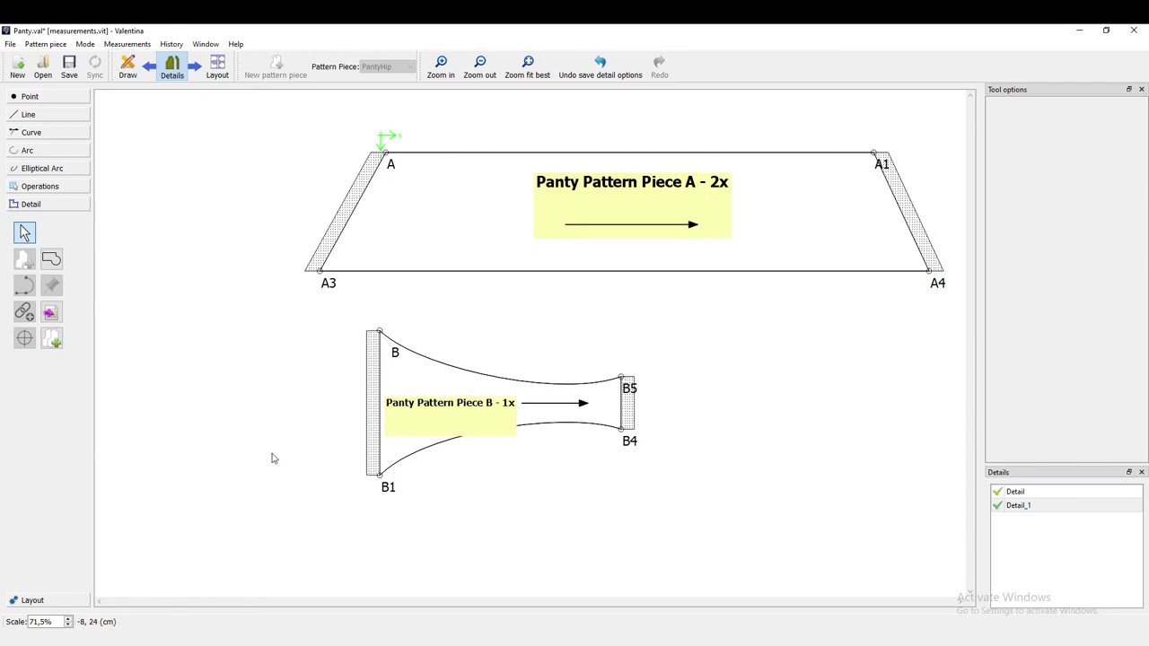
# Generate a layout placing pieces A and B on an A2 (96ppi) sheet
pyautogui.click(216, 72)
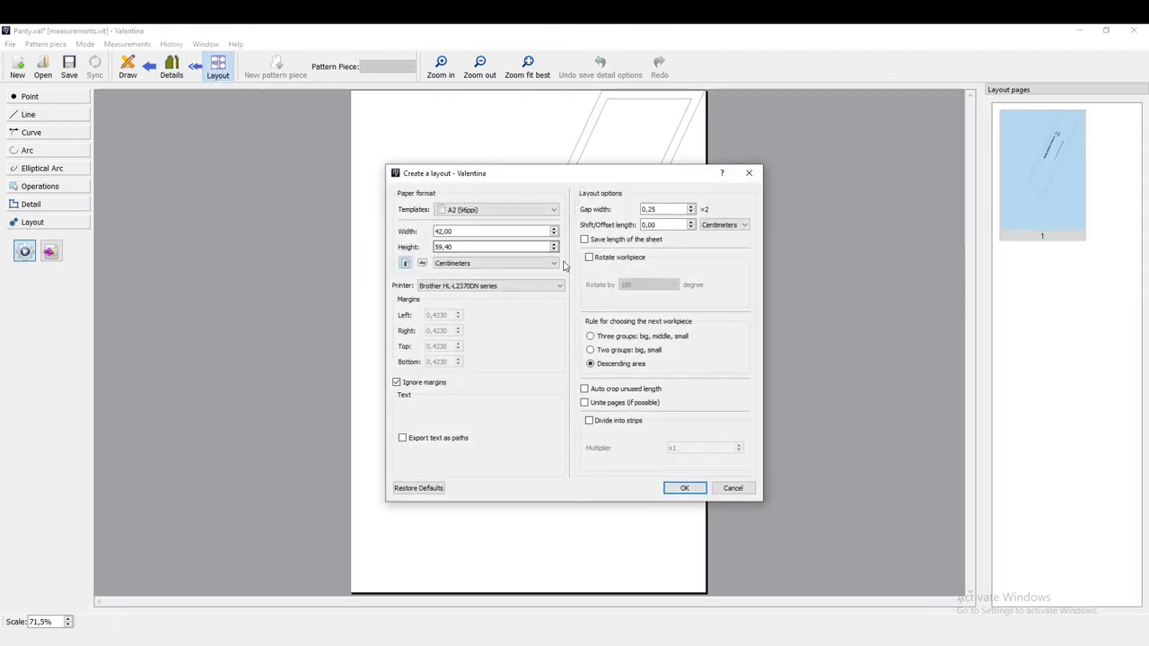
pyautogui.moveTo(526, 177); pyautogui.dragTo(366, 168)
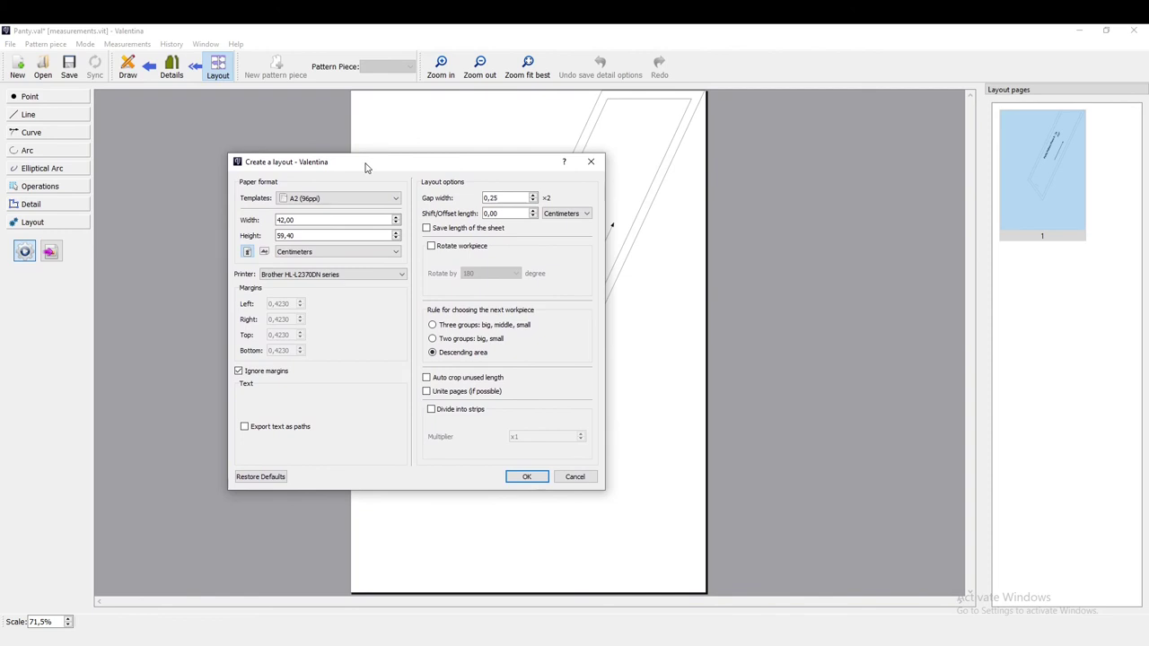
pyautogui.click(314, 199)
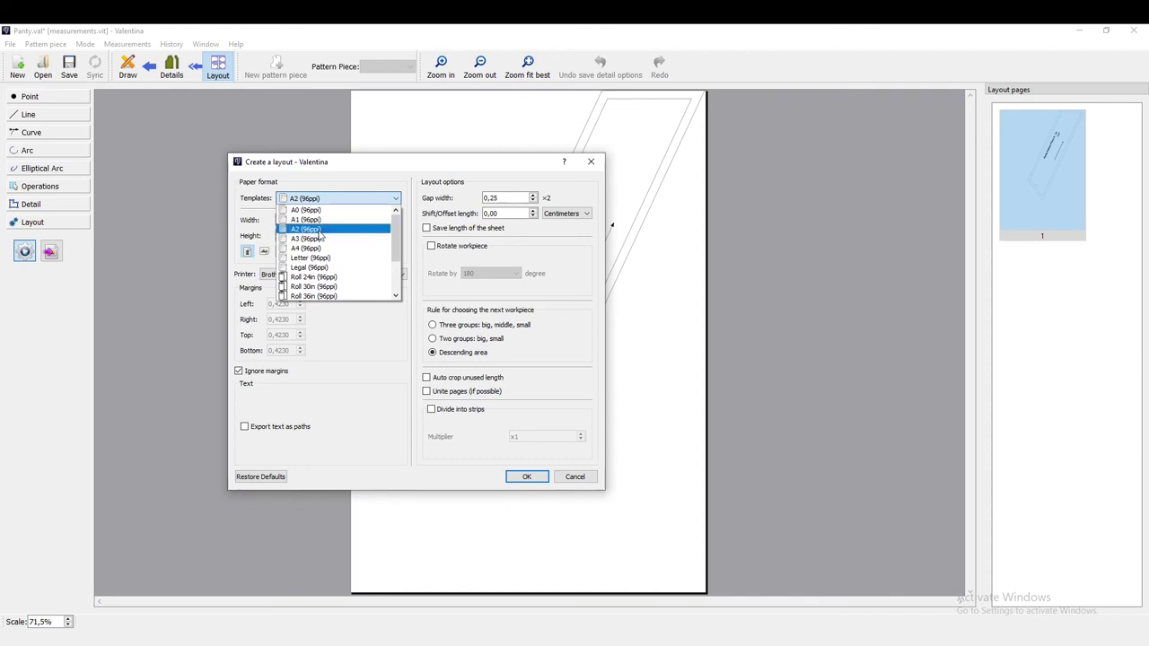
pyautogui.click(317, 233)
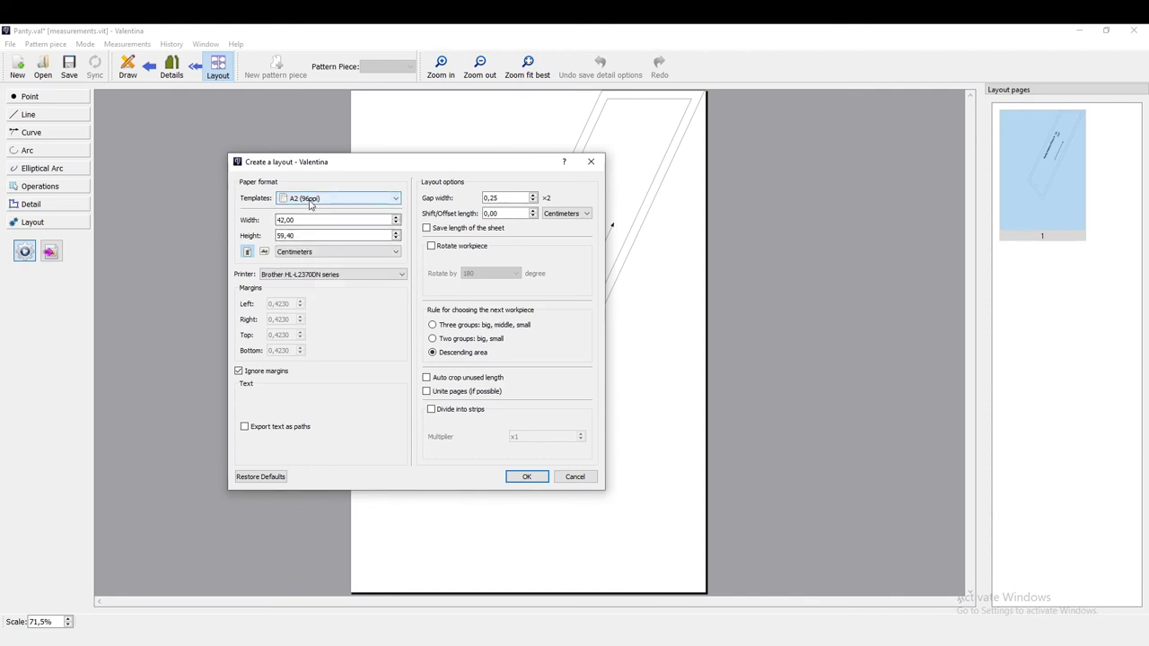
pyautogui.moveTo(315, 162); pyautogui.dragTo(171, 134)
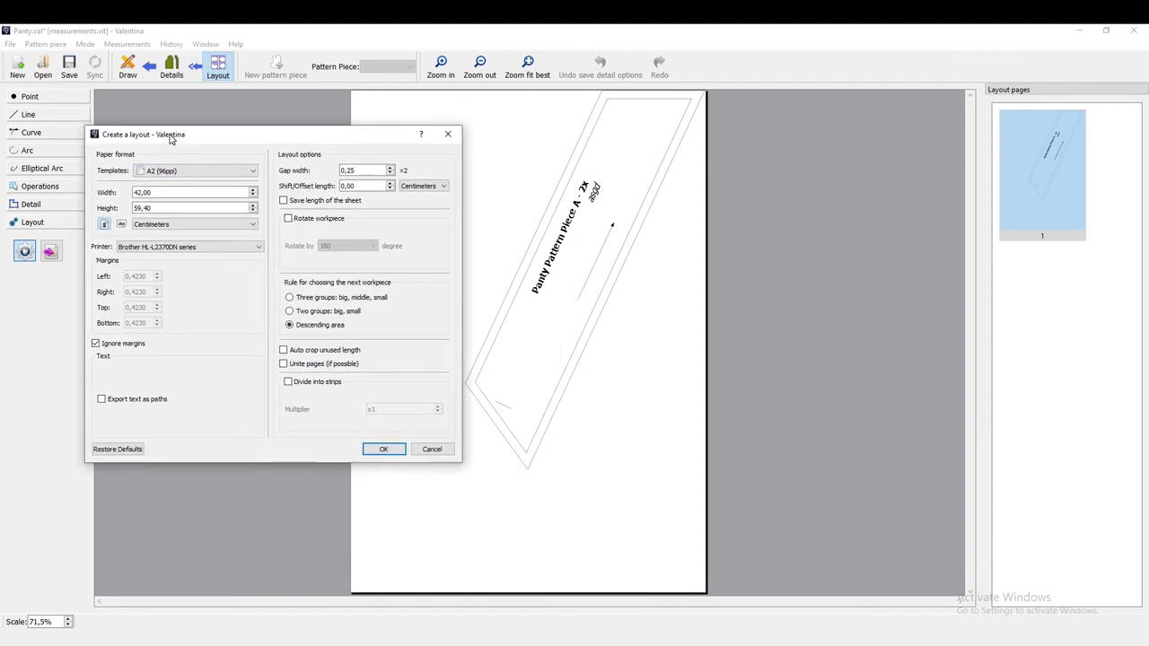
pyautogui.click(384, 450)
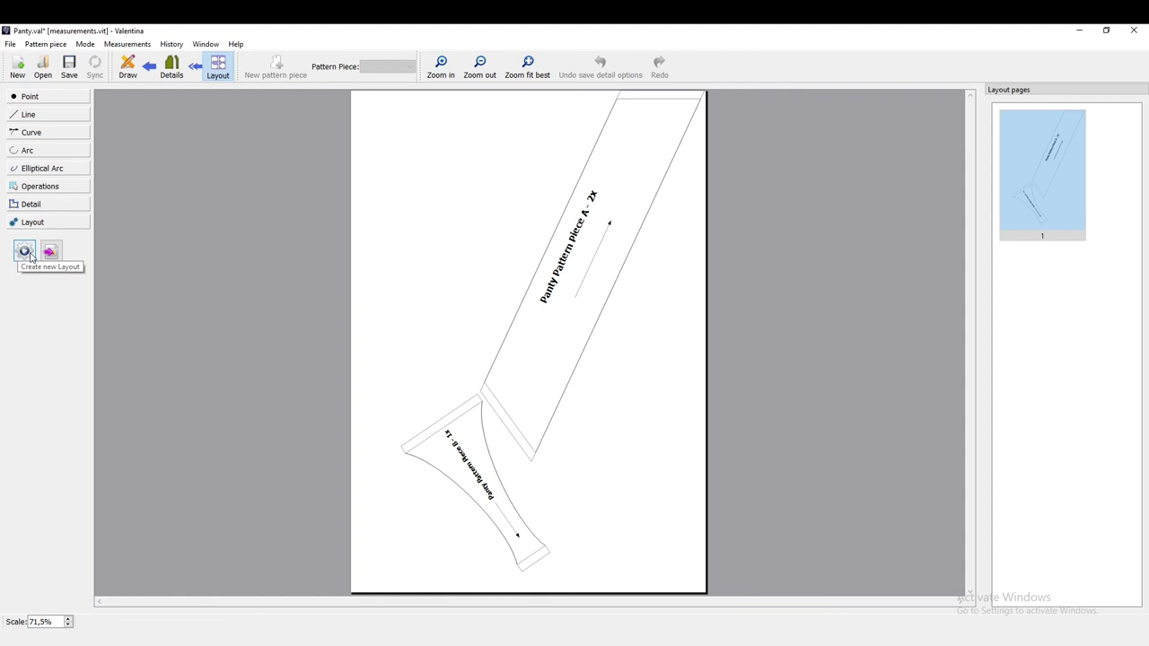
# Export the A2 layout as a PDF file named Panty_Pattern into the layouts folder
pyautogui.click(53, 258)
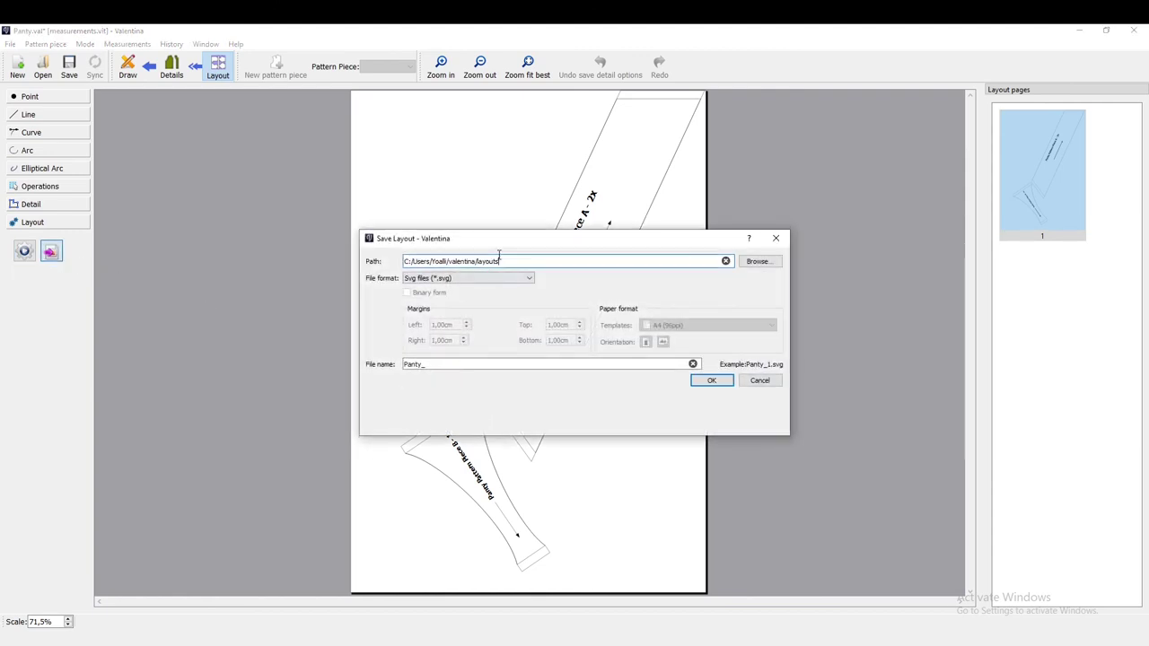
pyautogui.click(584, 266)
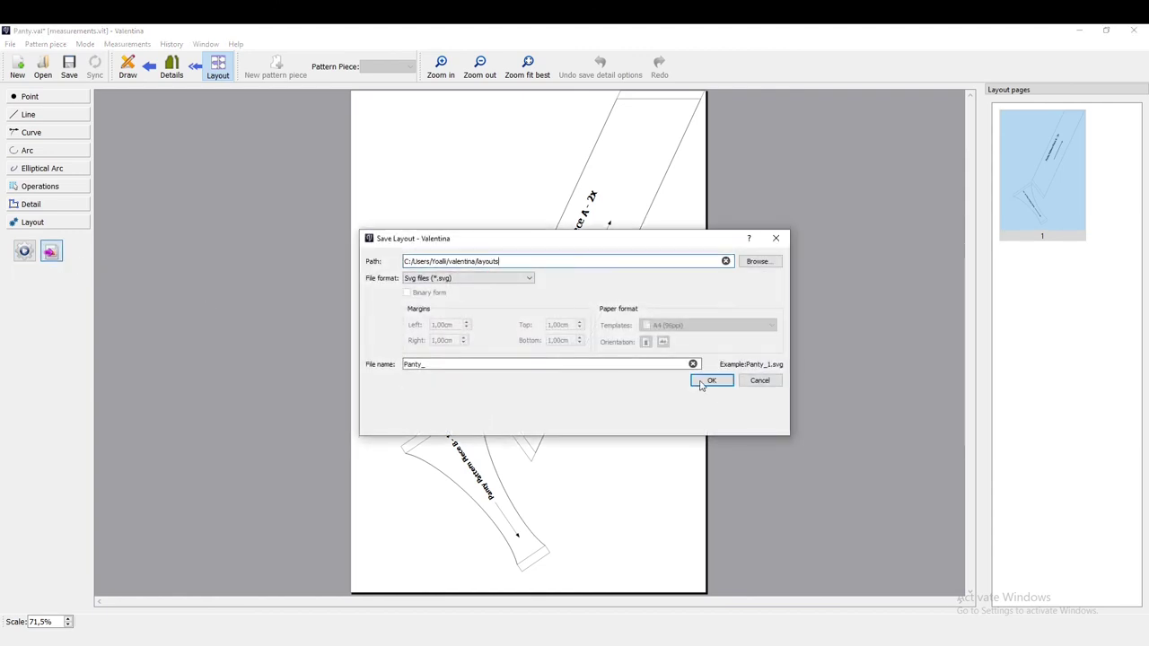
pyautogui.click(504, 364)
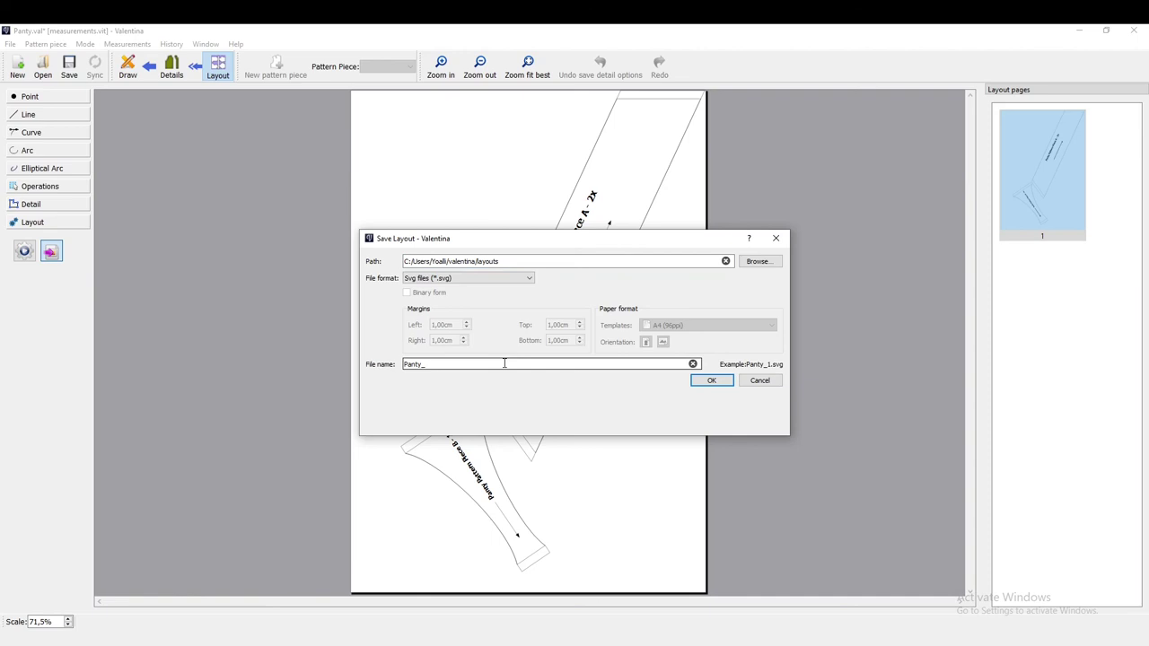
pyautogui.write('Pattern')
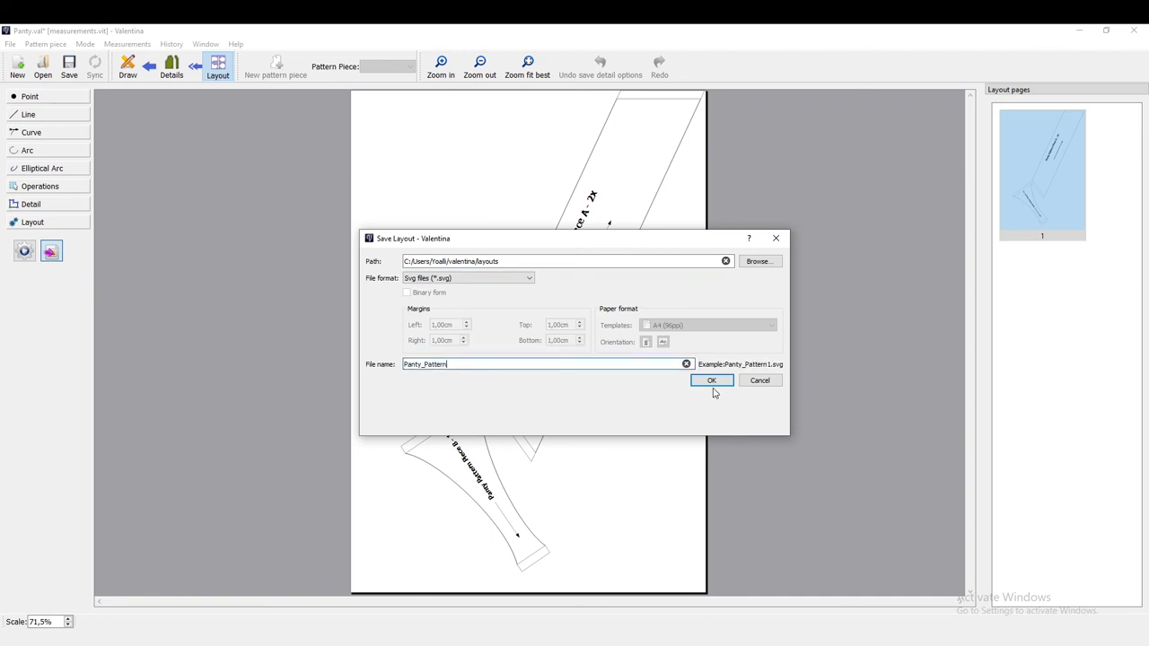
pyautogui.click(492, 277)
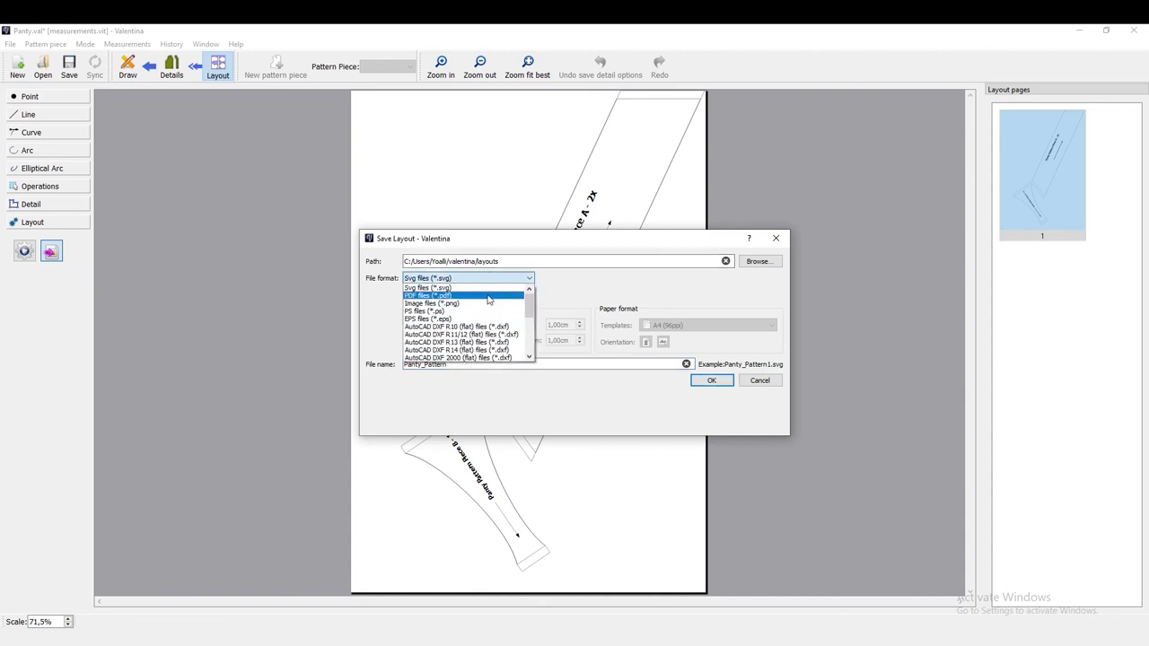
pyautogui.click(489, 296)
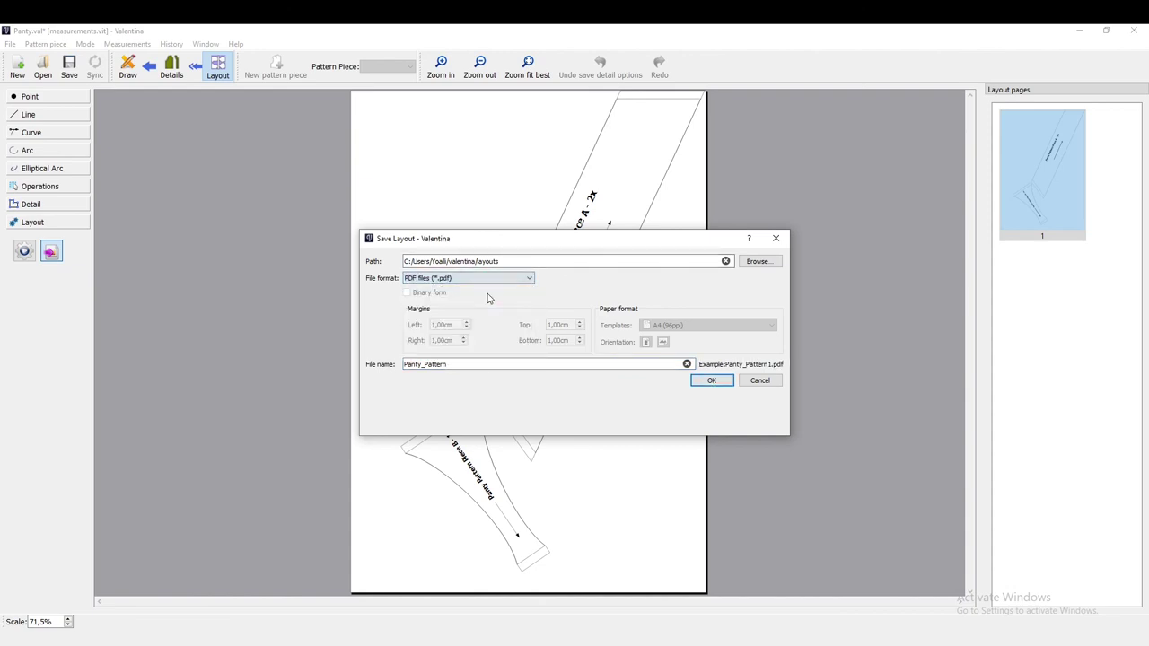
pyautogui.click(711, 381)
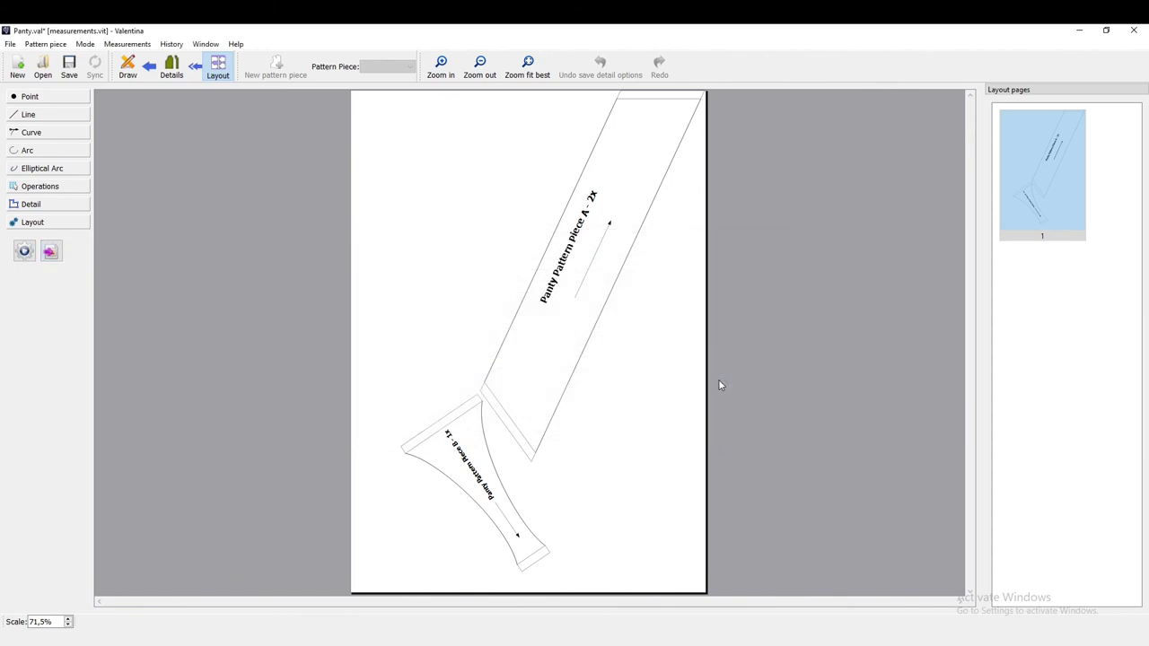